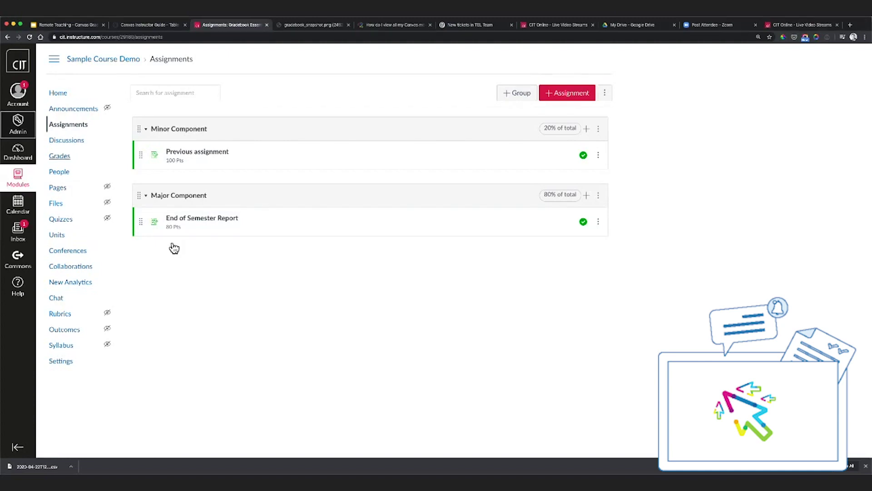
- Visit the course home page, return to the Assignments page, and check the Minor Component group's weight
left_click(63, 97)
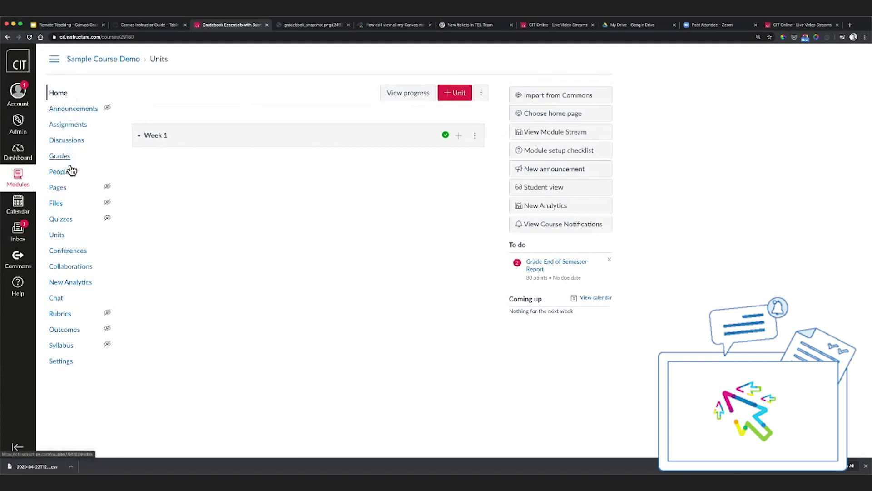
left_click(73, 126)
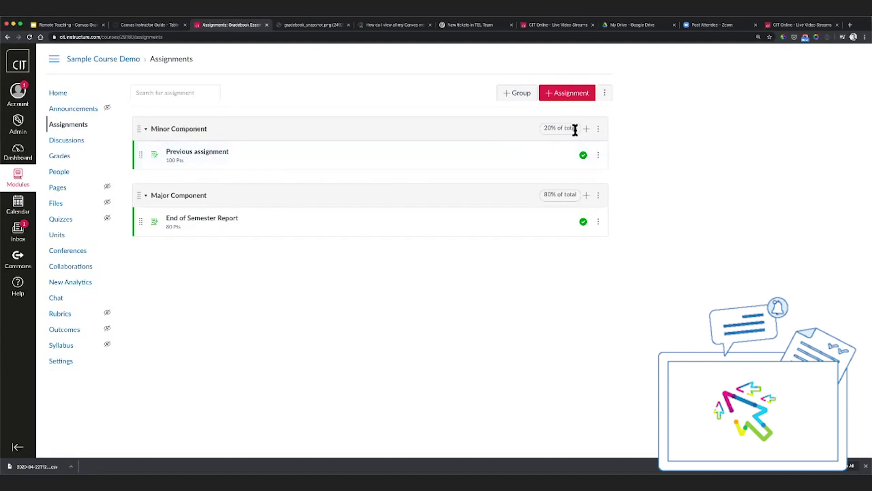
left_click_drag(576, 131, 547, 130)
- Add an assignment group named Component 3 worth 20% of the total grade
left_click(519, 96)
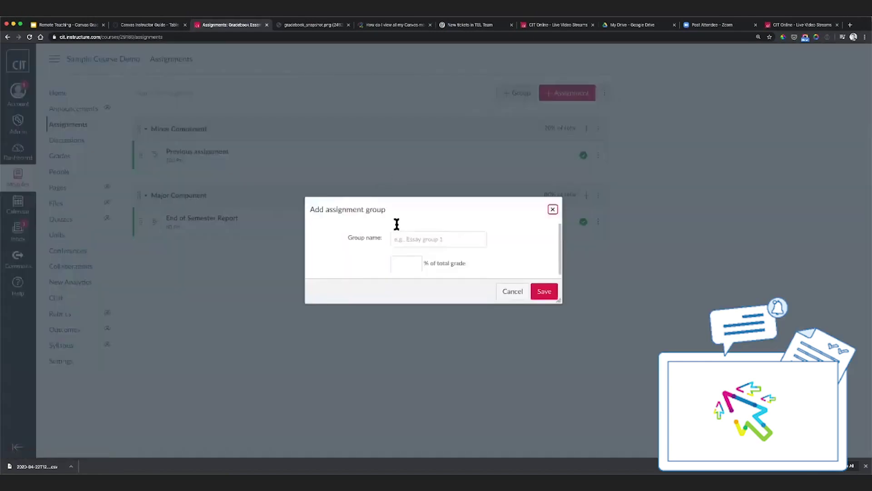
left_click(415, 241)
type("Component 3")
left_click(412, 264)
type("20")
left_click(544, 292)
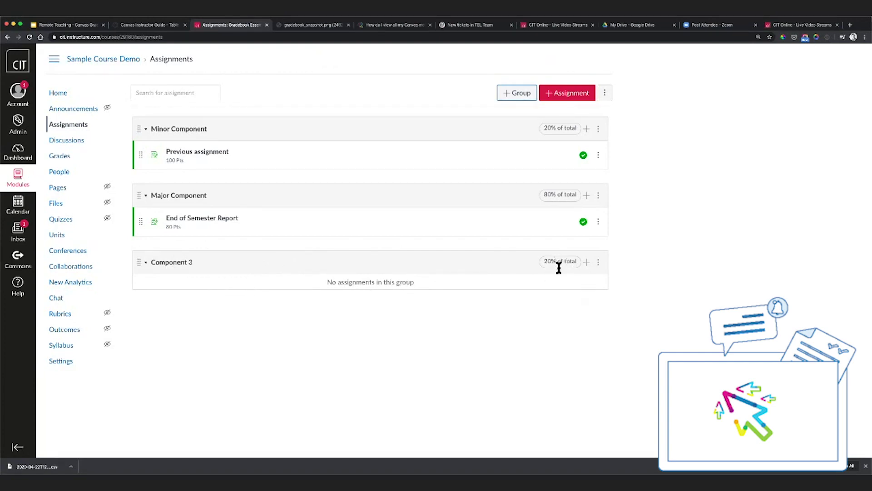
- Delete the Component 3 assignment group
left_click(599, 263)
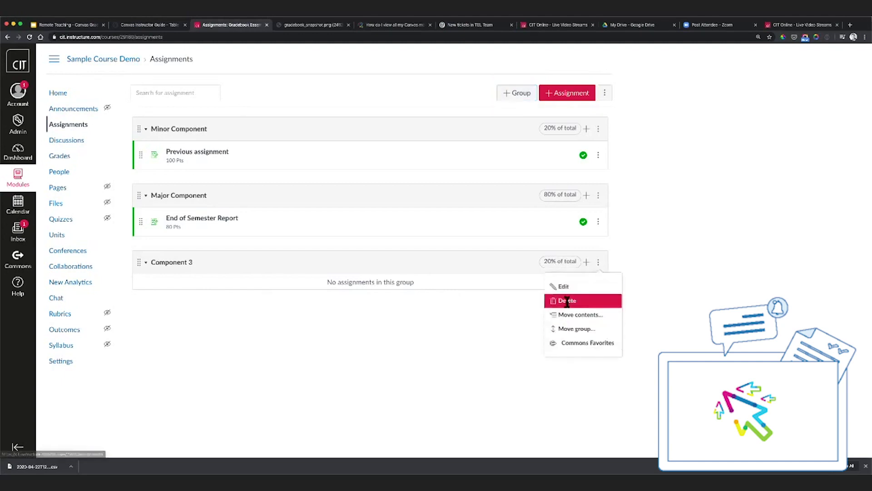
left_click(493, 75)
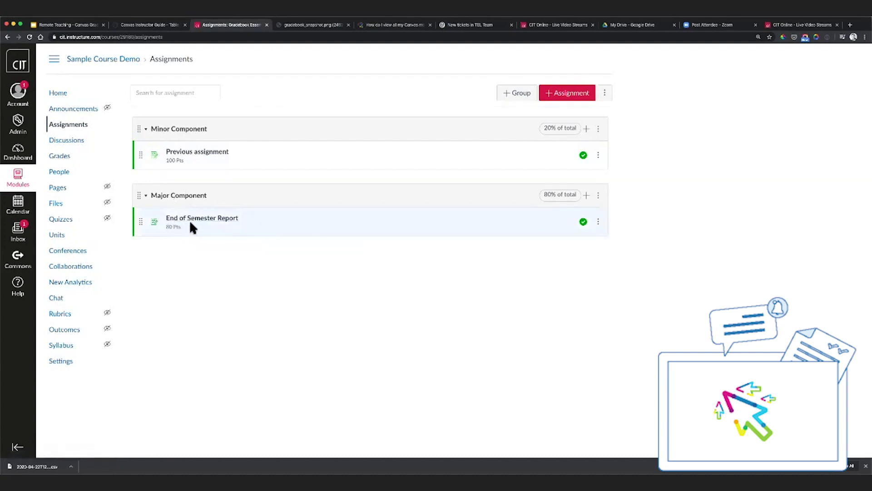
- Add an assignment named Presentation to the Major Component group, due 27 Apr 2020 and worth 20 points
left_click(587, 197)
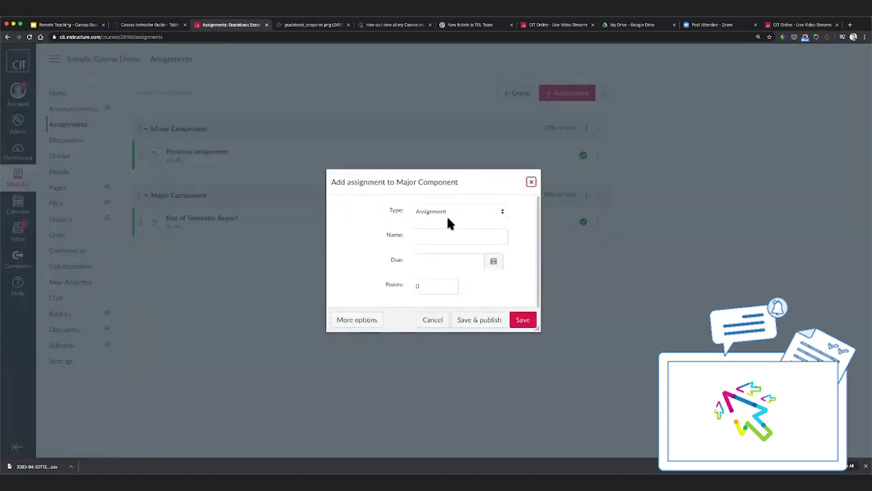
left_click(417, 243)
type("Presen")
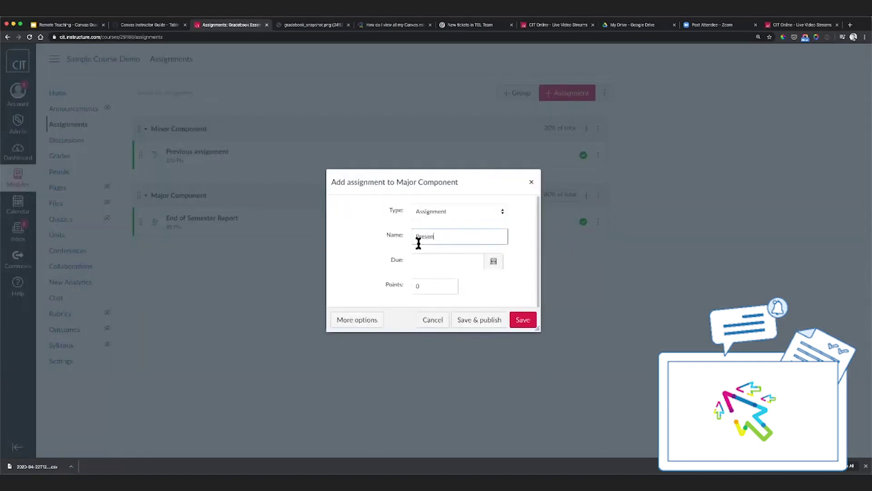
type("tation")
left_click(494, 263)
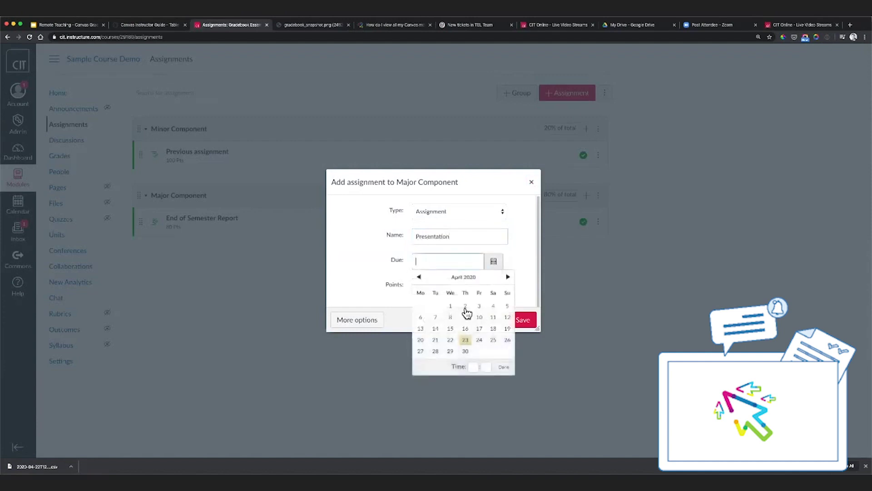
left_click(421, 351)
left_click(504, 366)
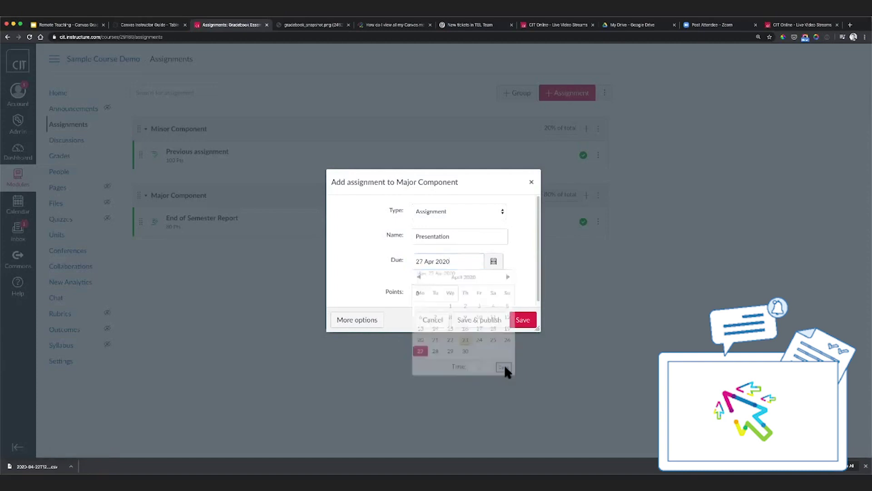
left_click(431, 295)
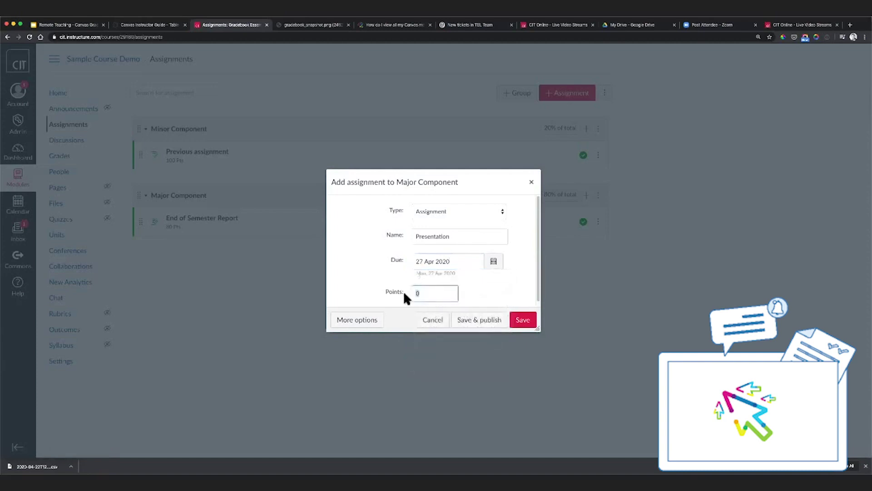
type("20")
left_click(527, 322)
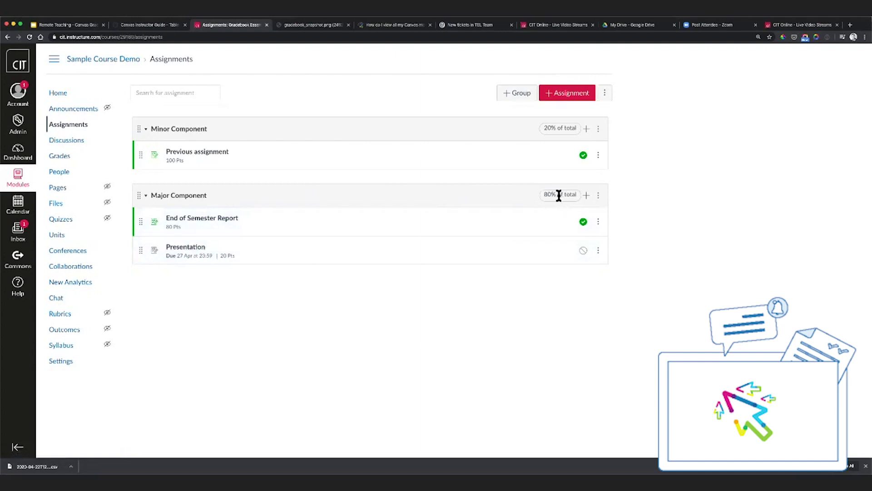
- Examine the Presentation assignment's details and editing options, such as points, assignment group and submission type, and return to the assignment list
left_click_drag(556, 195, 556, 195)
left_click(186, 247)
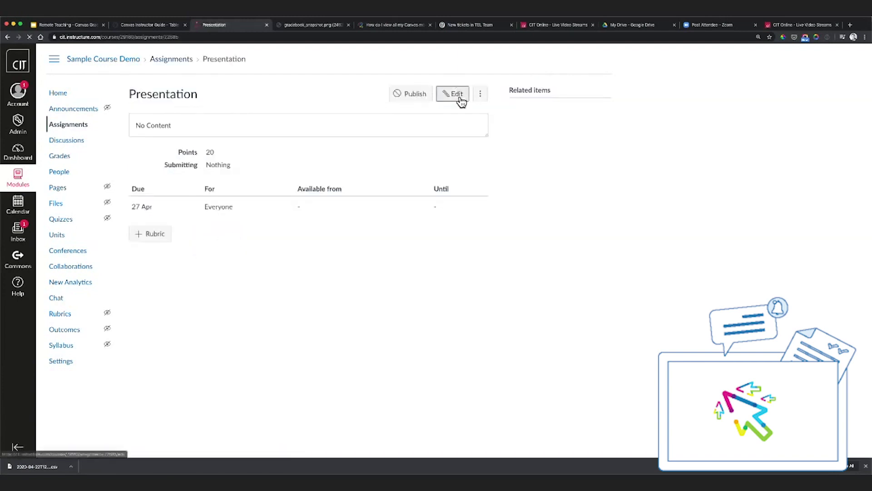
left_click(457, 94)
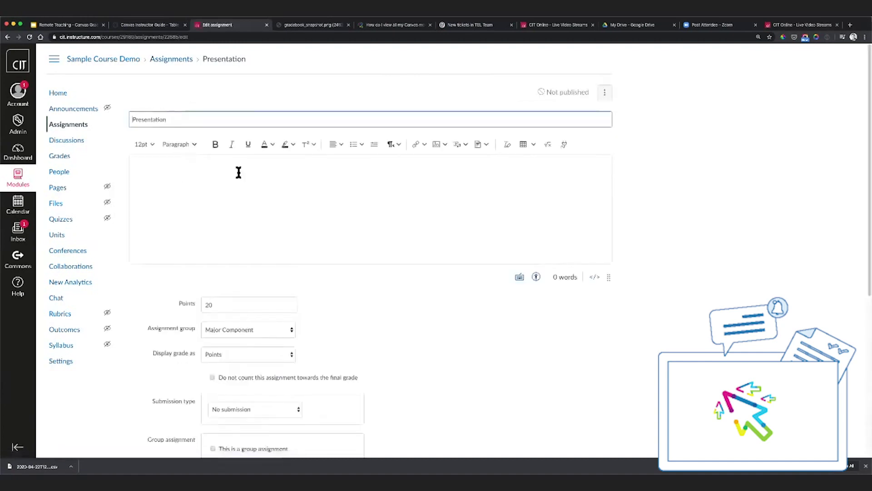
scroll(195, 233, "down", 3)
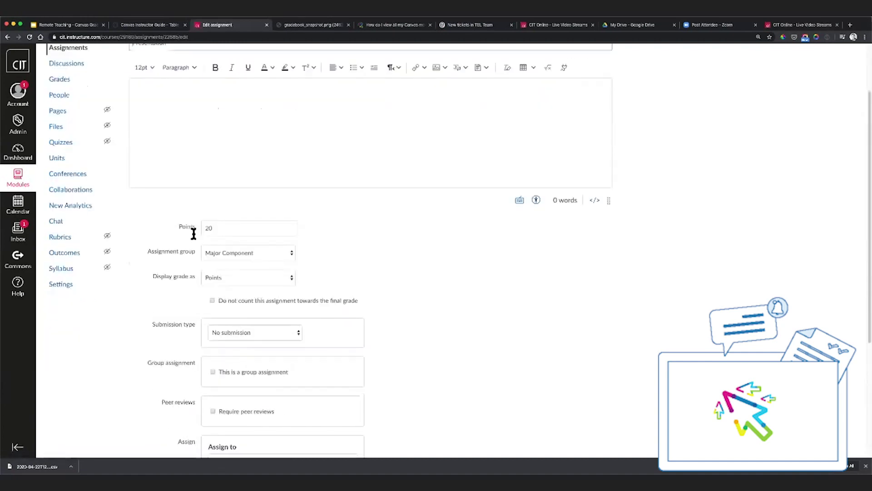
scroll(192, 230, "down", 2)
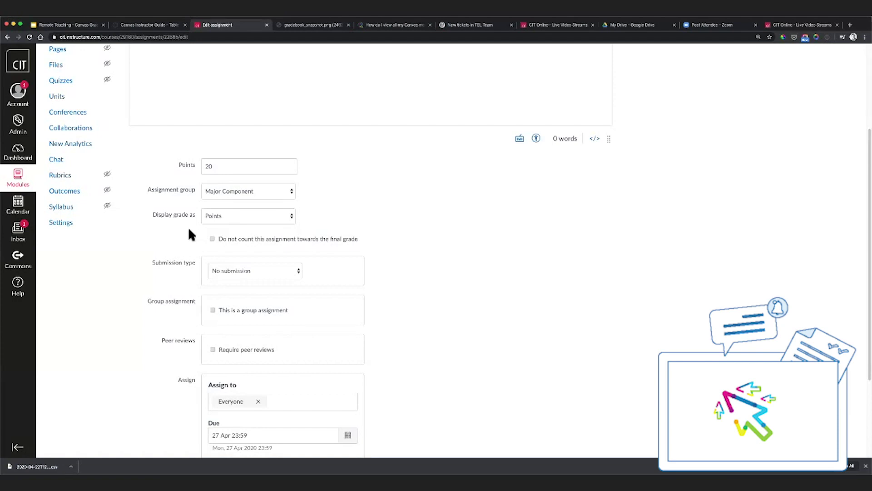
scroll(116, 295, "down", 5)
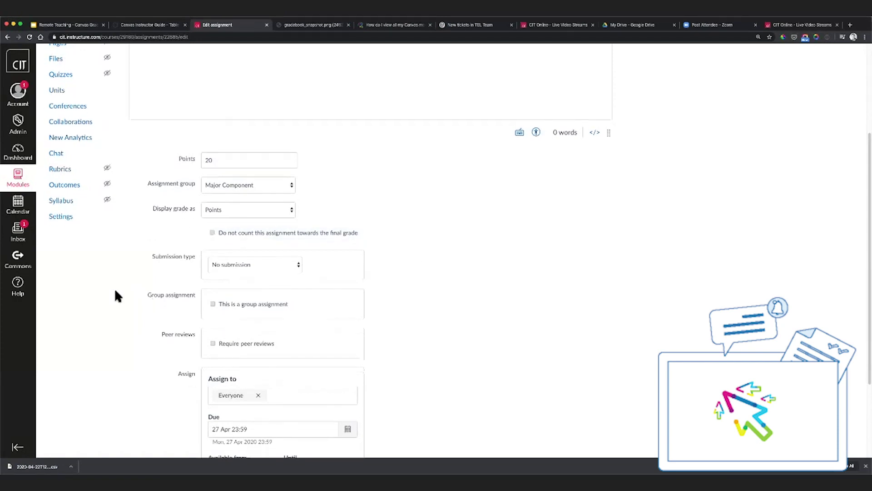
scroll(116, 293, "up", 10)
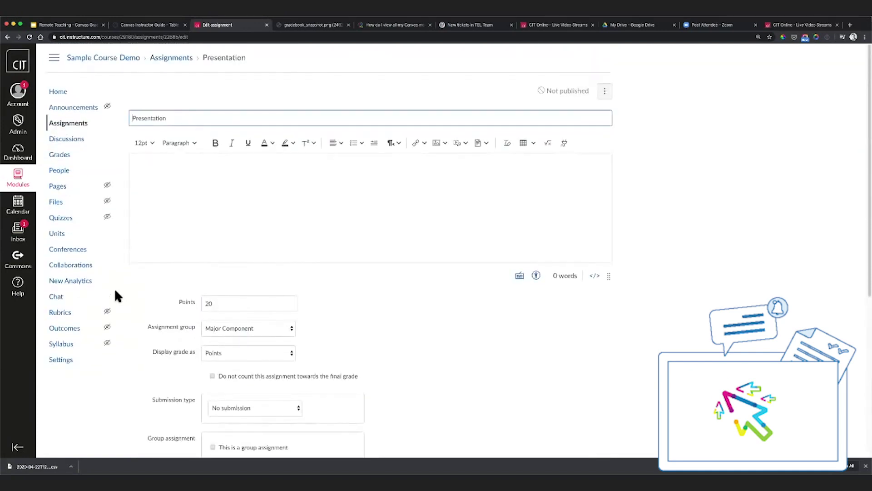
left_click(90, 131)
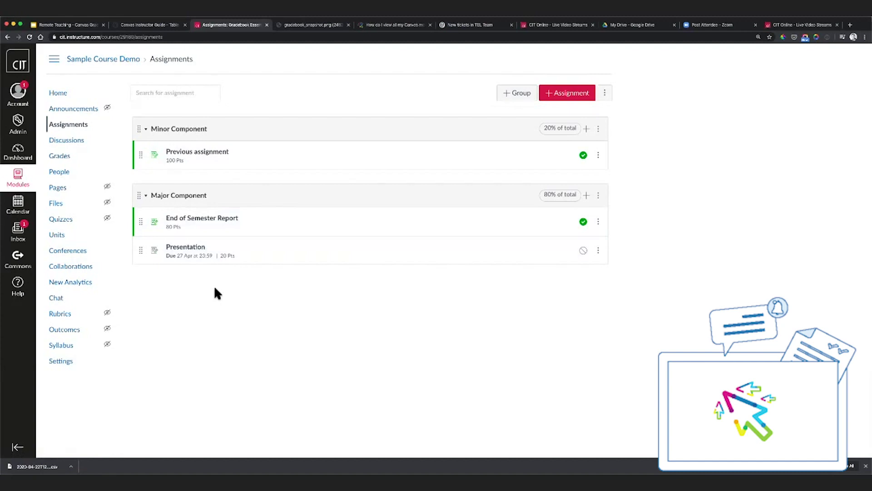
- Publish the Presentation assignment in the Major Component group
left_click(583, 251)
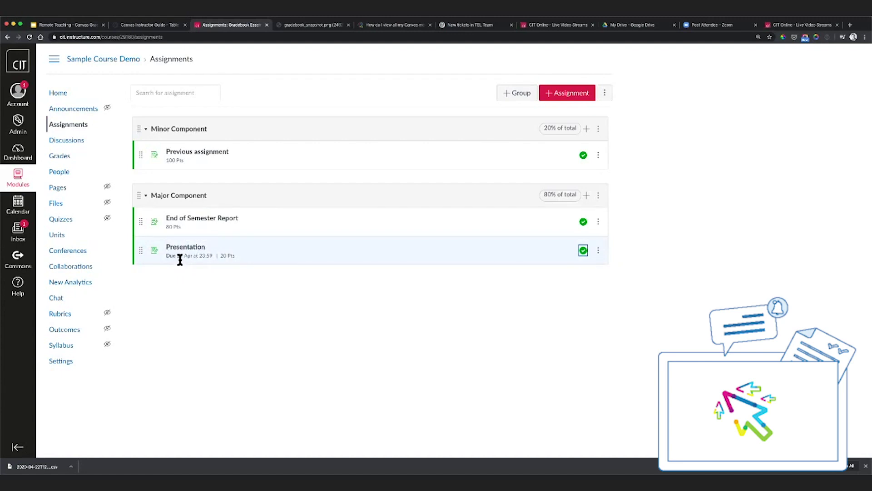
left_click_drag(175, 258, 172, 262)
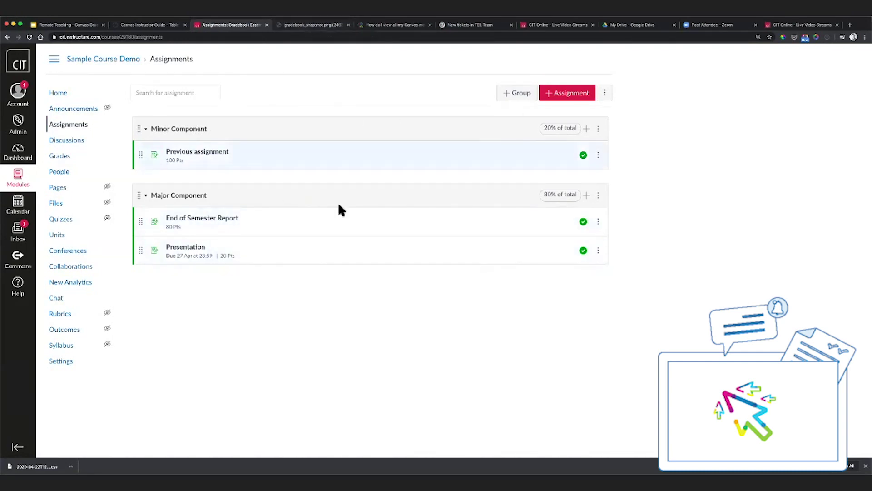
- Review the assignment group weights and close the weighting dialog without changes
left_click(610, 97)
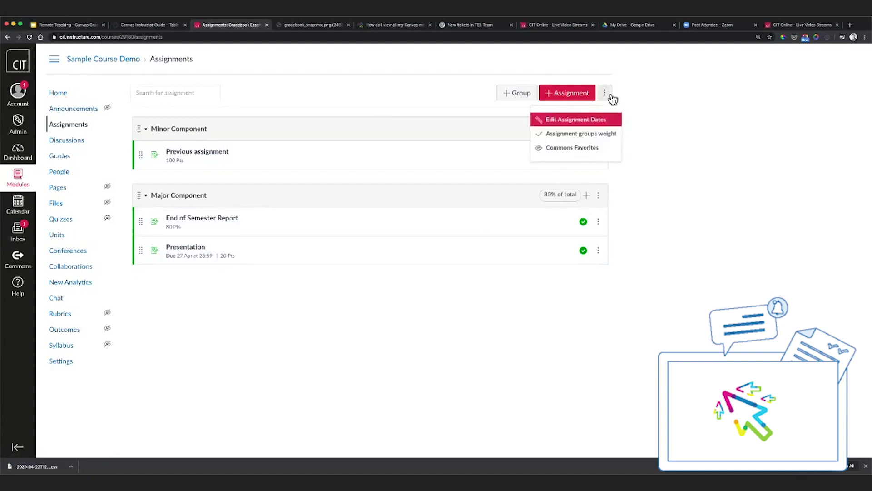
left_click(601, 134)
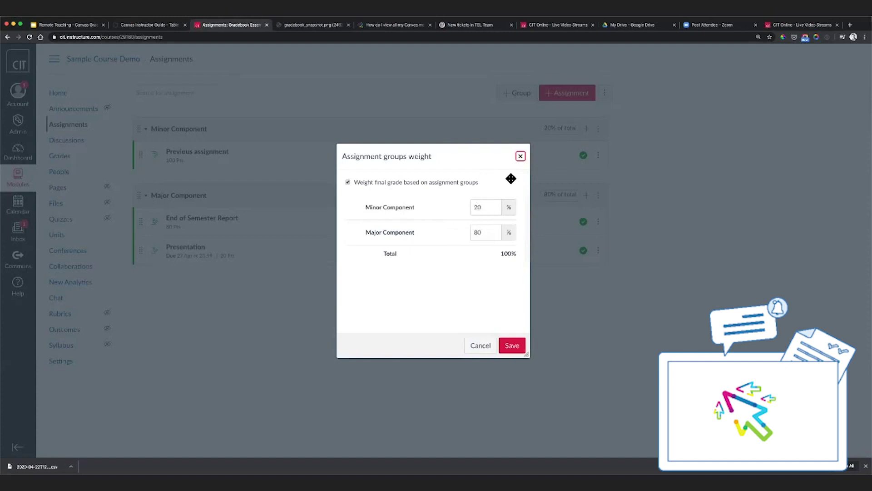
left_click(520, 156)
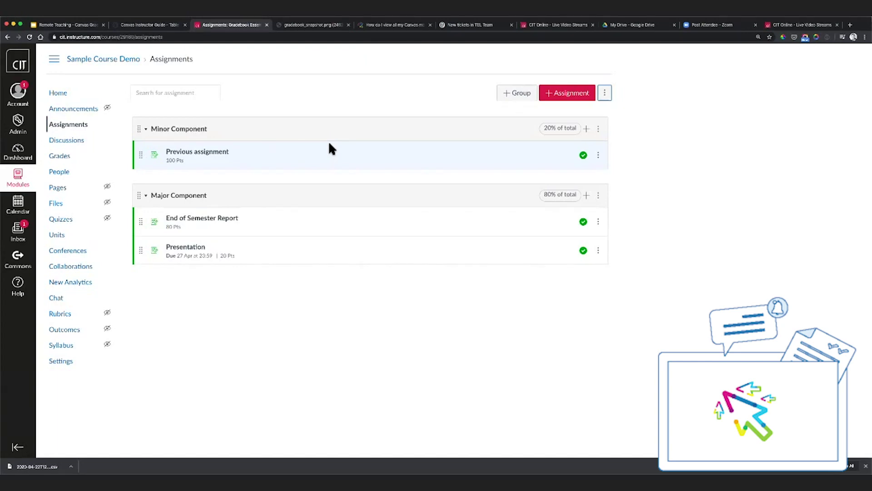
- Add an assignment group named "Formatative Assignements" worth 0% of the total grade
left_click(514, 93)
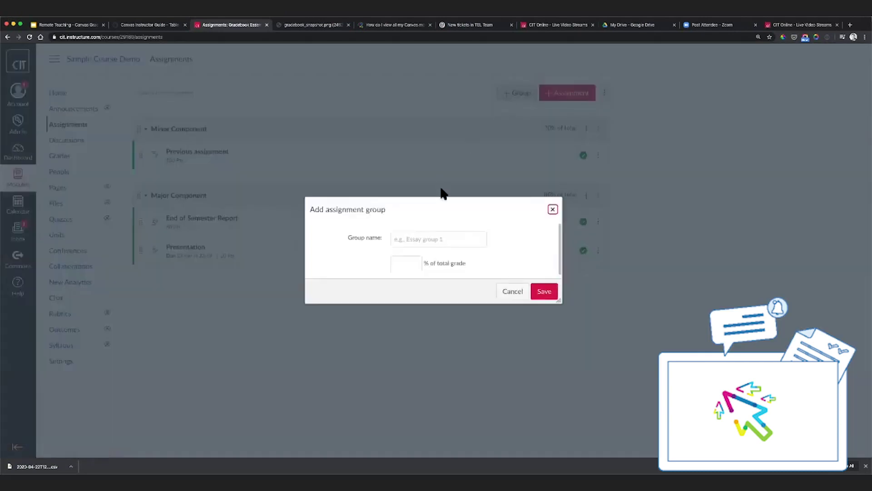
left_click(417, 239)
type("Formative Assignemtns")
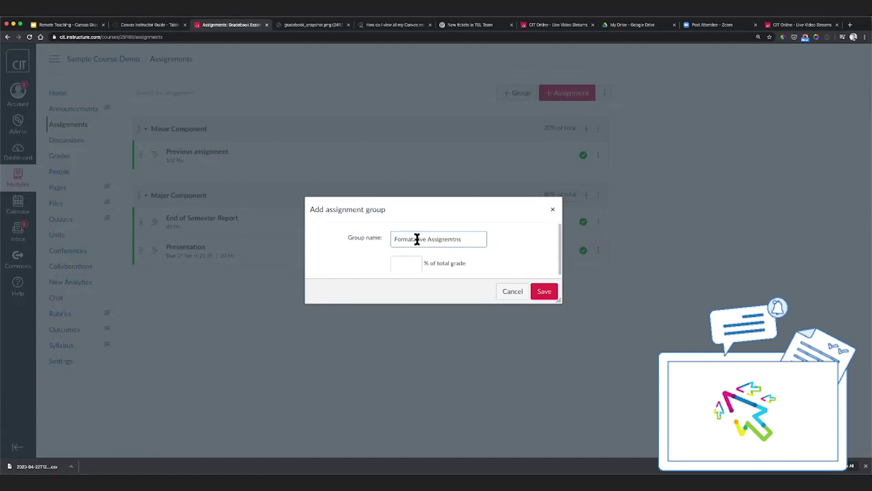
key("BackSpace")
key("BackSpace")
key("BackSpace")
type("ents")
left_click(406, 265)
type("0")
left_click(549, 292)
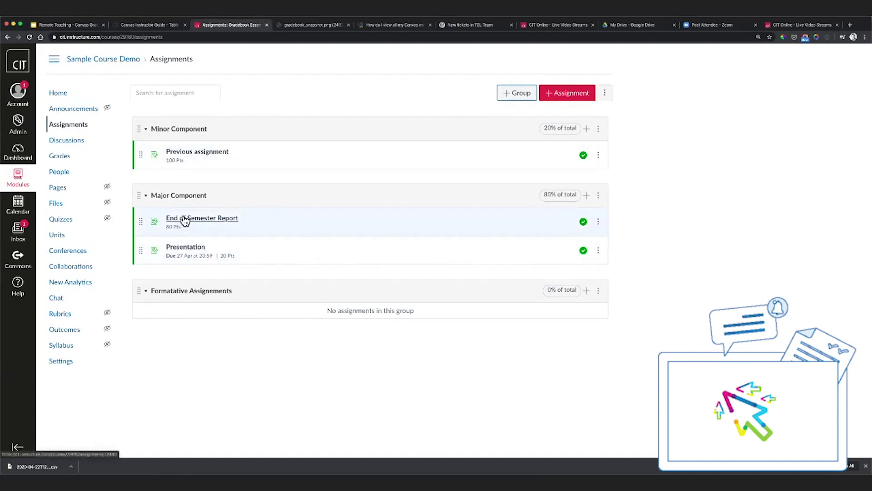
- Compare the assignment groups and their weights with the example gradebook in gradebook_snapshot.png
left_click(304, 26)
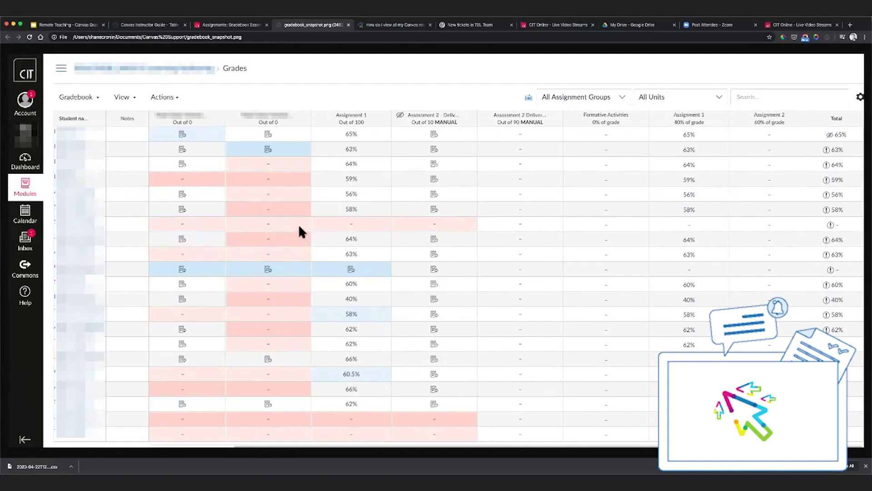
left_click(224, 25)
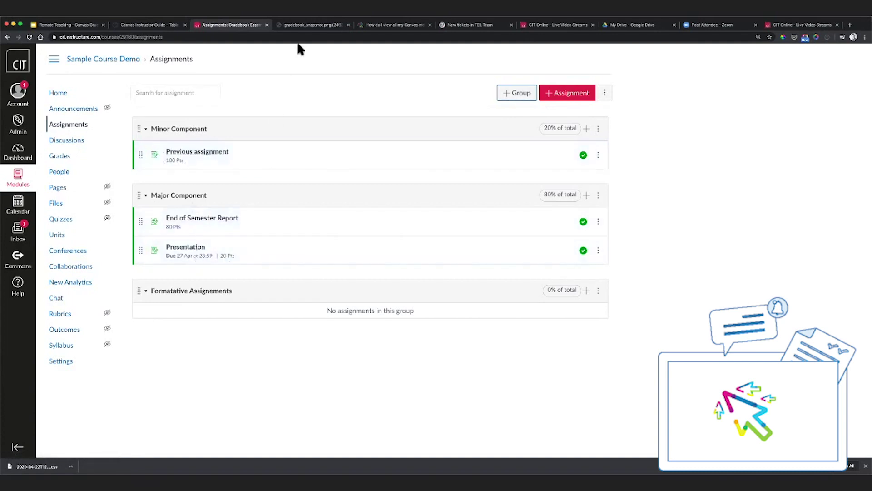
left_click(308, 25)
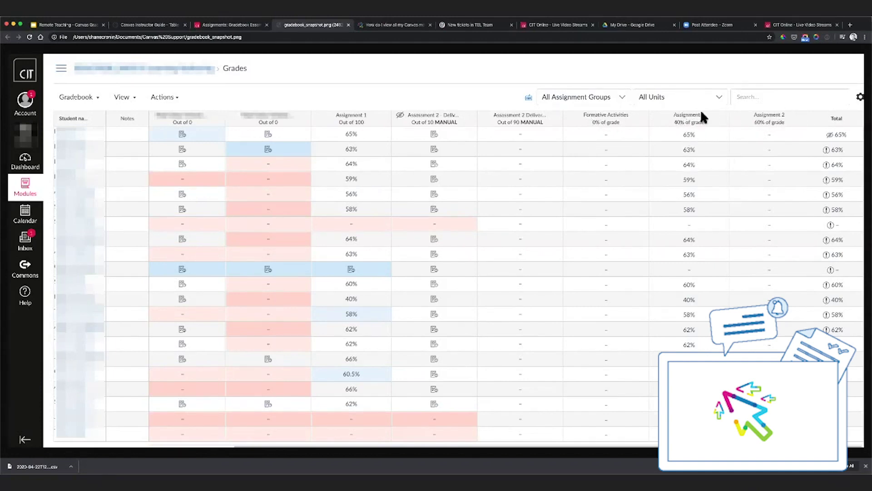
left_click(215, 26)
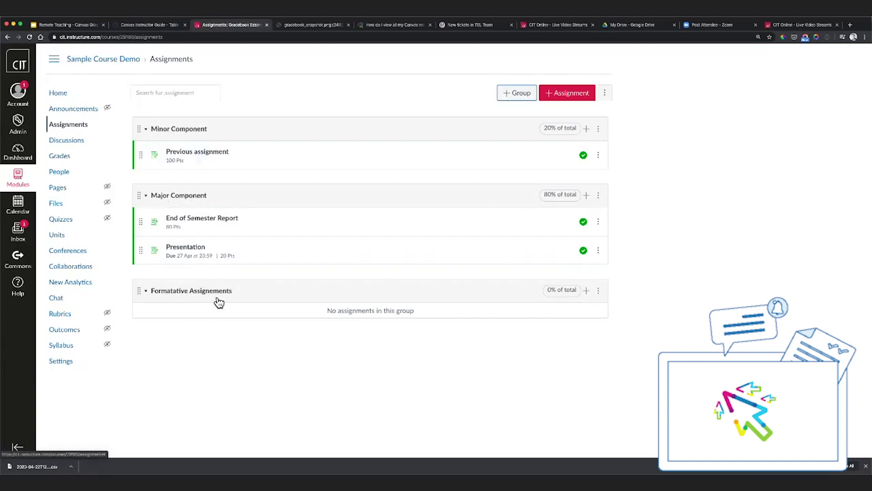
left_click(308, 27)
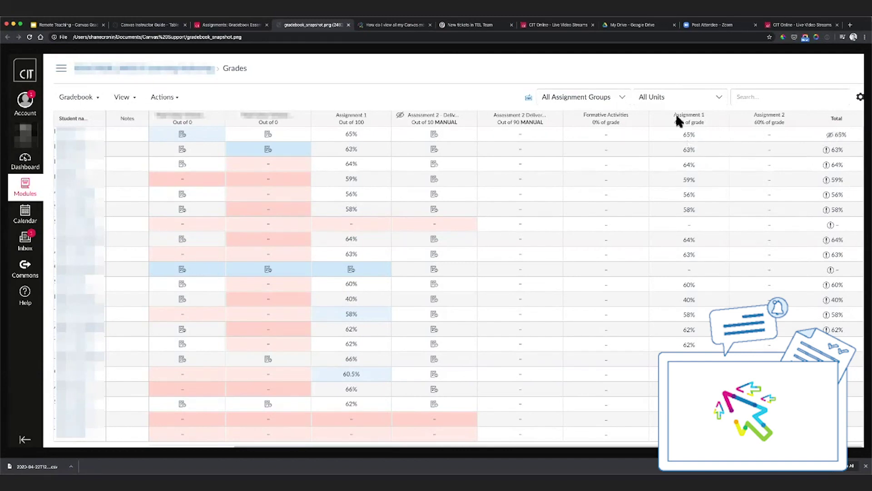
left_click(225, 25)
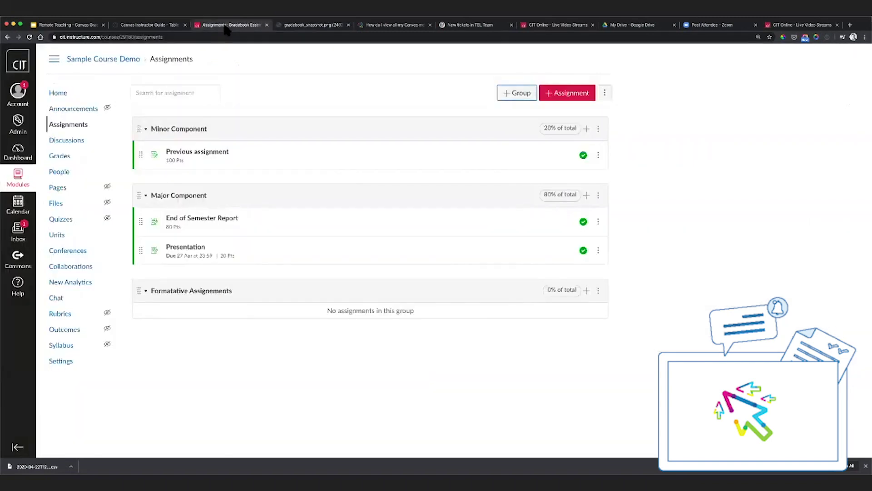
- Open the course gradebook and bring up its settings to view the late policies
left_click(65, 159)
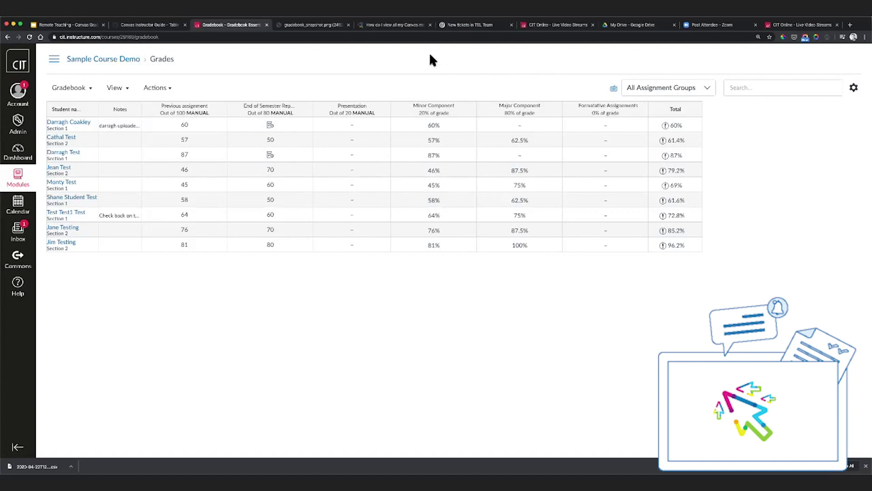
left_click(854, 88)
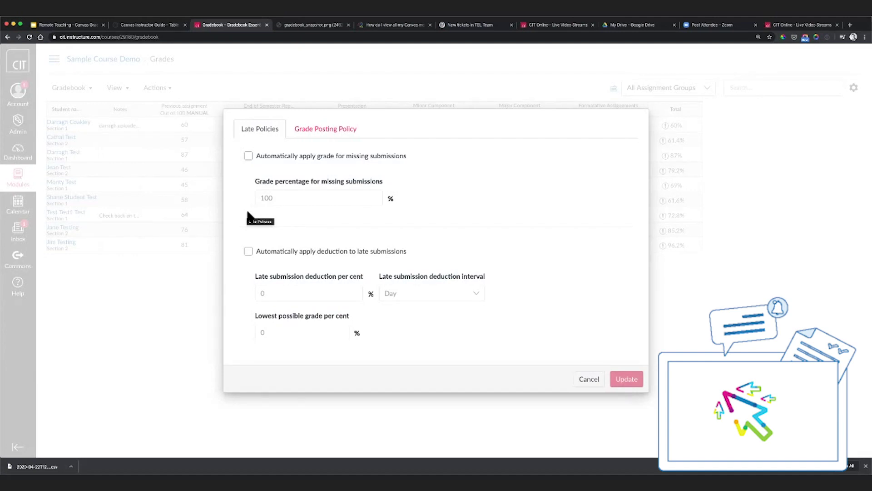
- Compare the automatic and manual options of the course's grade posting policy and close the gradebook settings without saving
left_click(308, 130)
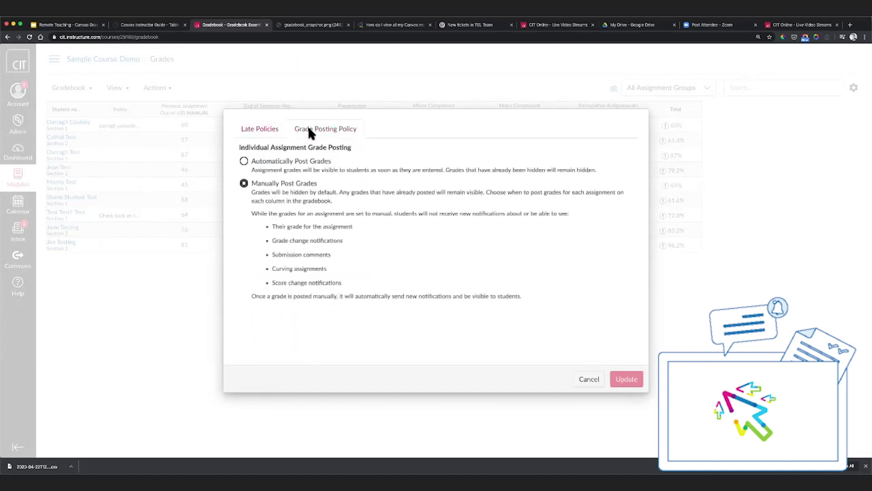
left_click(245, 160)
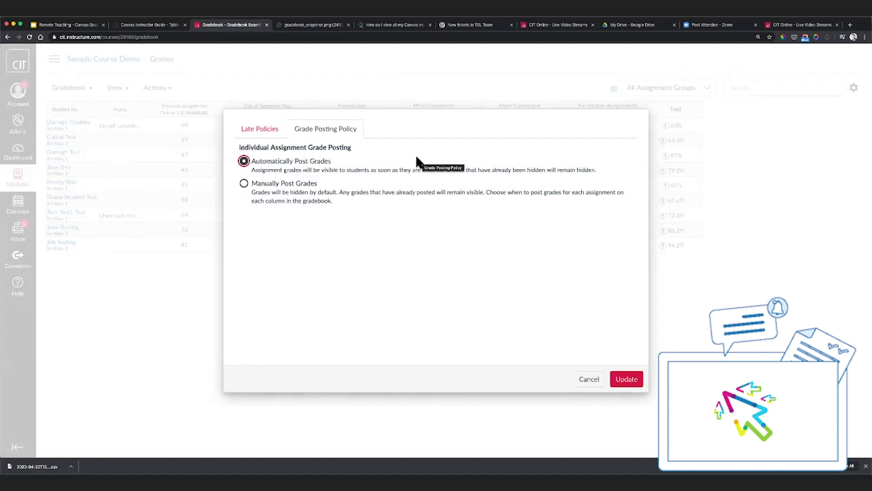
left_click(244, 183)
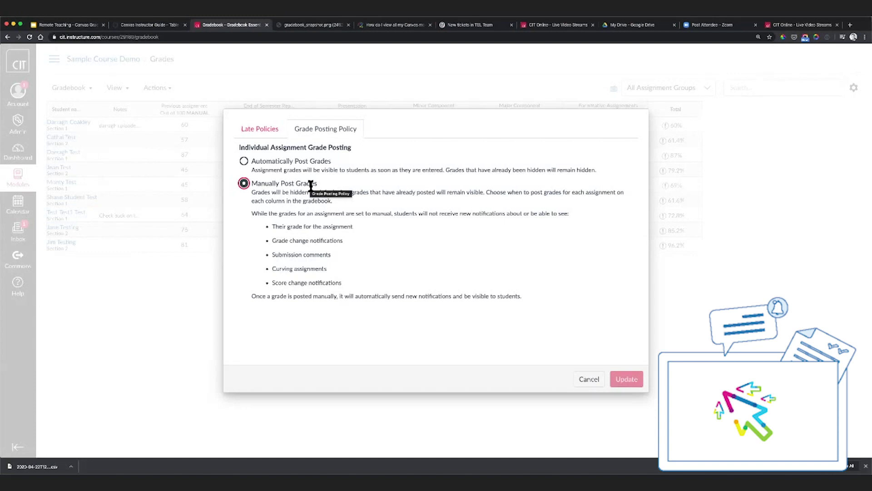
left_click(244, 162)
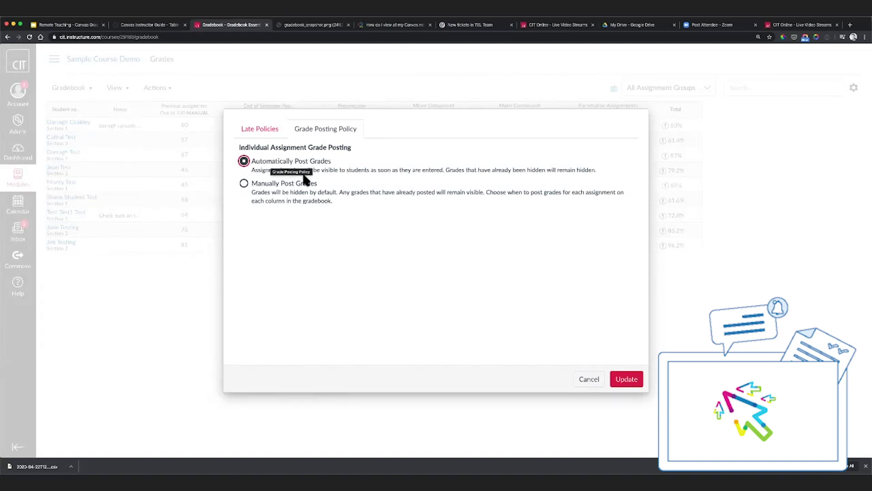
left_click(246, 184)
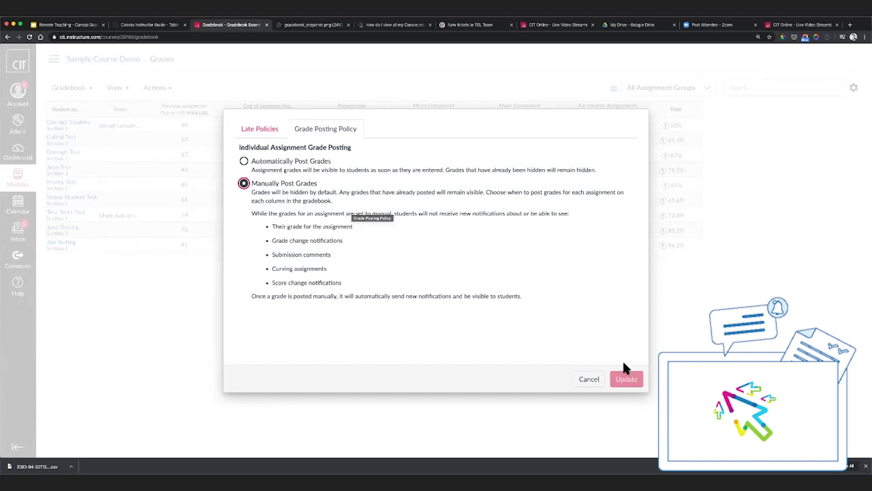
left_click(601, 382)
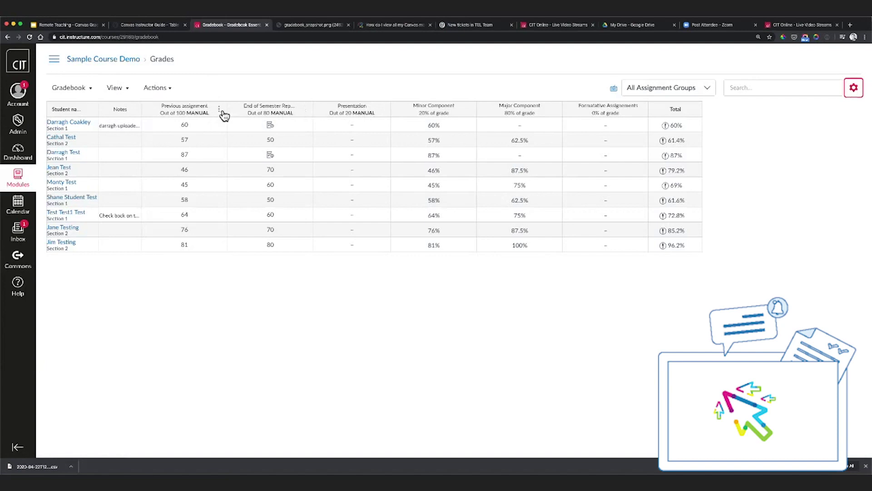
- Set the grade posting policy of the "Previous assignment" column to Automatically and save it
left_click(220, 111)
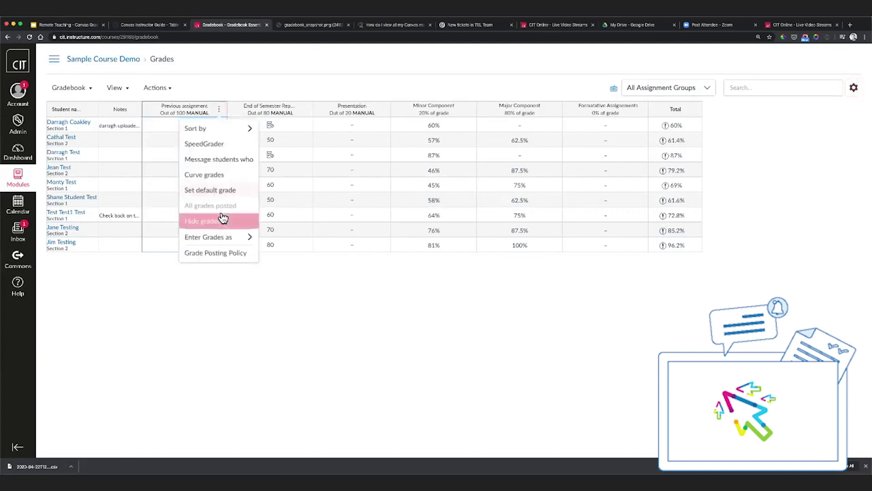
left_click(219, 252)
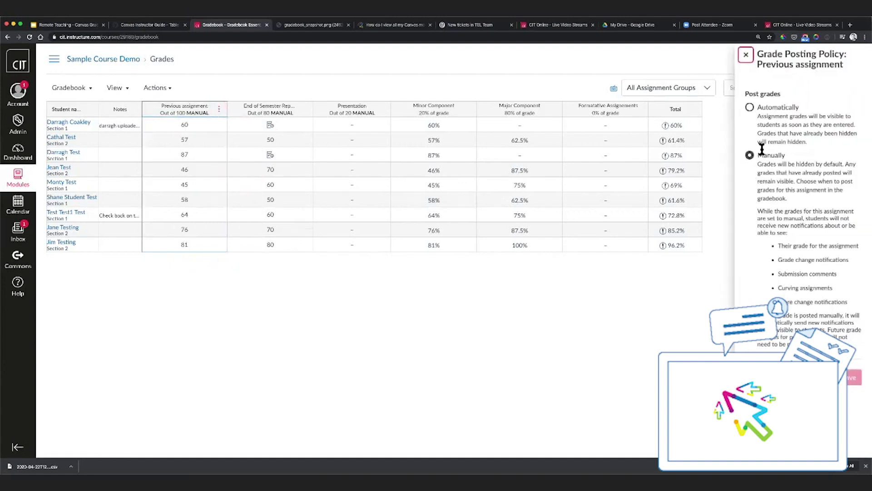
left_click(747, 106)
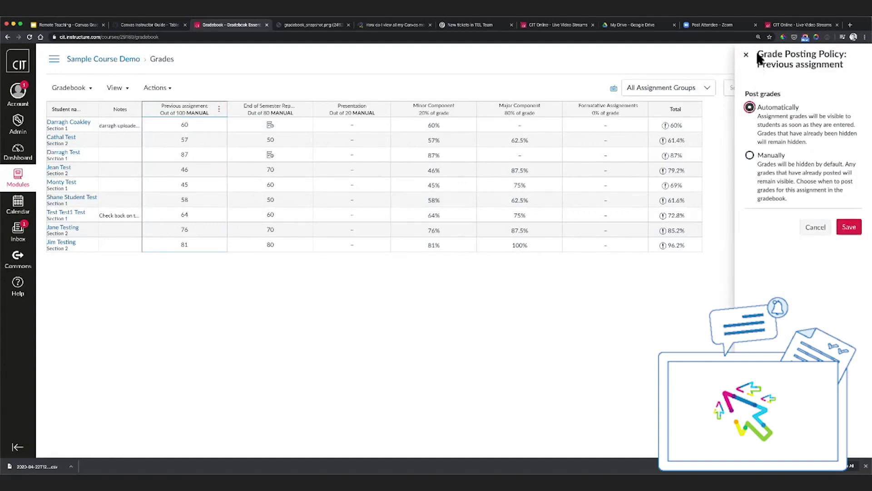
left_click(857, 230)
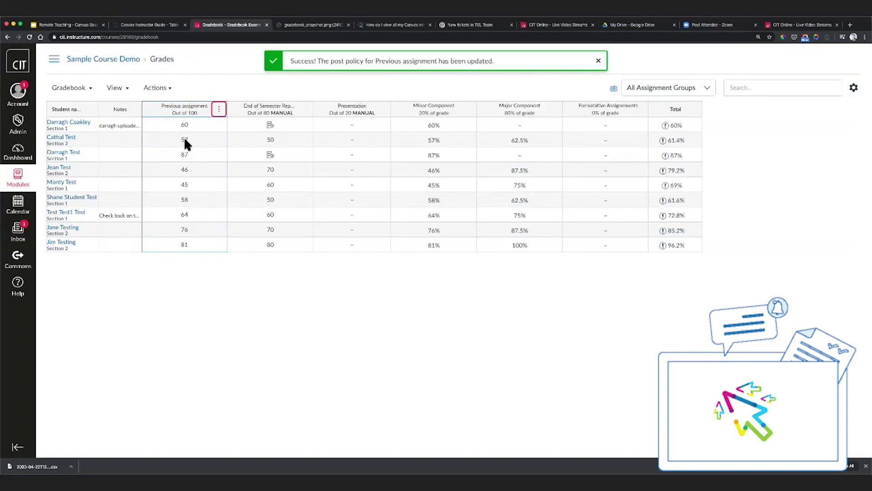
- Return the "Previous assignment" grade posting policy to Manually and save it
left_click(221, 109)
left_click(228, 251)
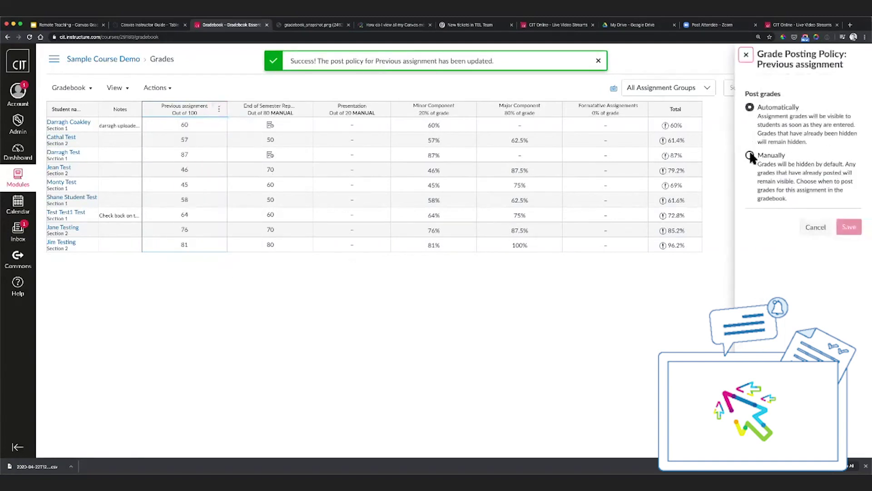
left_click(750, 157)
left_click(849, 376)
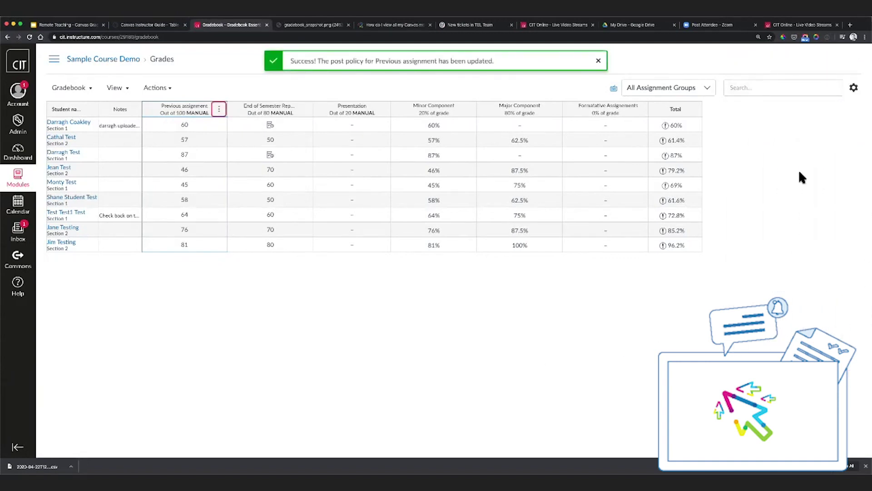
- Review the course-wide grade posting policy in the gradebook settings and close them without changes
left_click(854, 88)
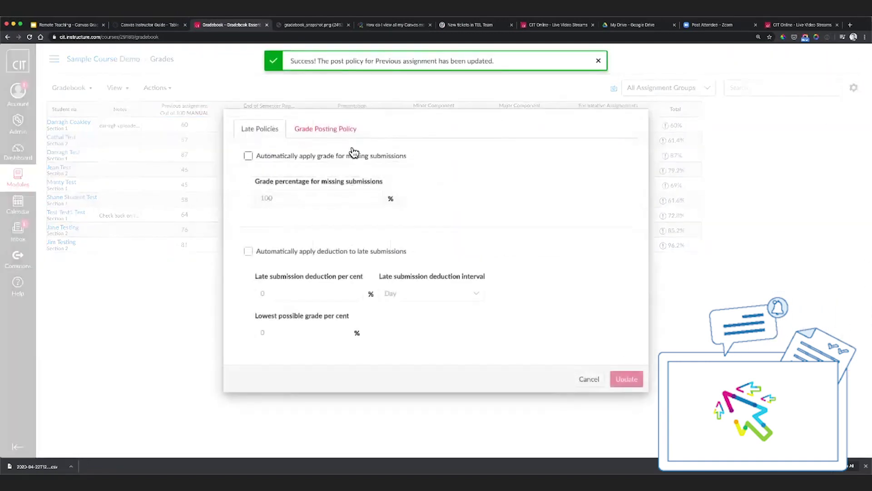
left_click(317, 128)
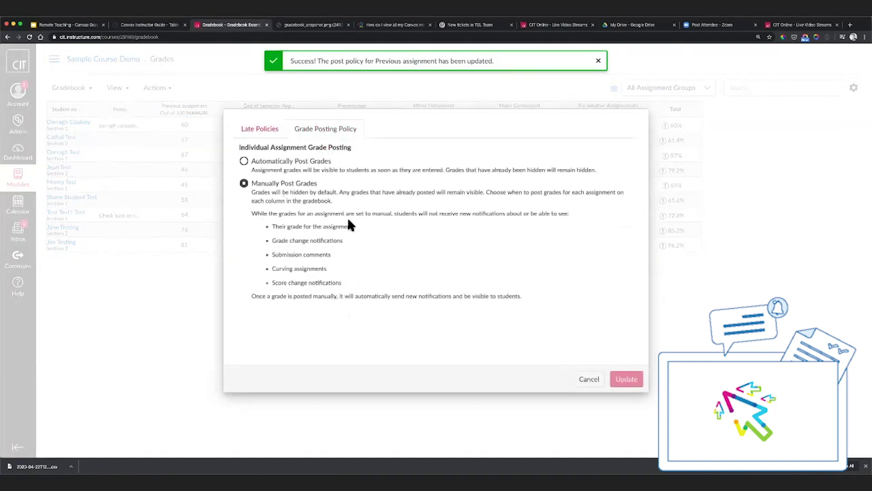
left_click(589, 379)
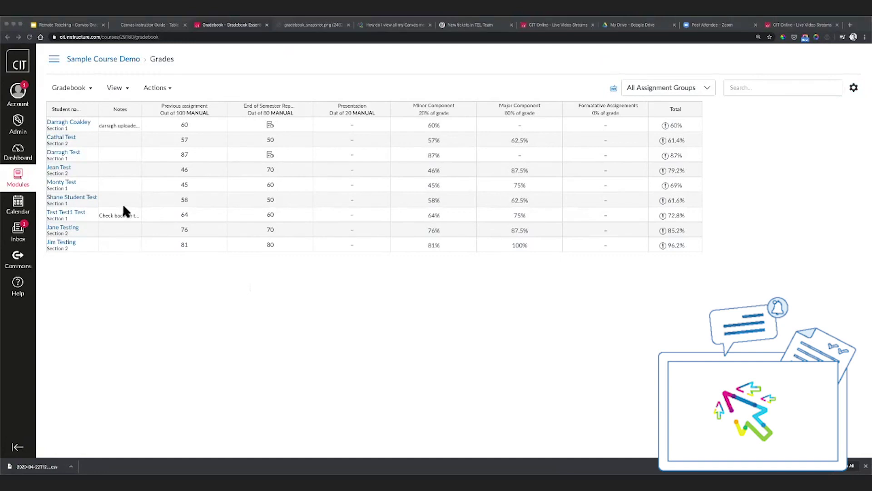
- Review the gradebook's options for arranging columns and for filtering by assignment groups, units or sections
left_click(116, 91)
mouse_move(124, 111)
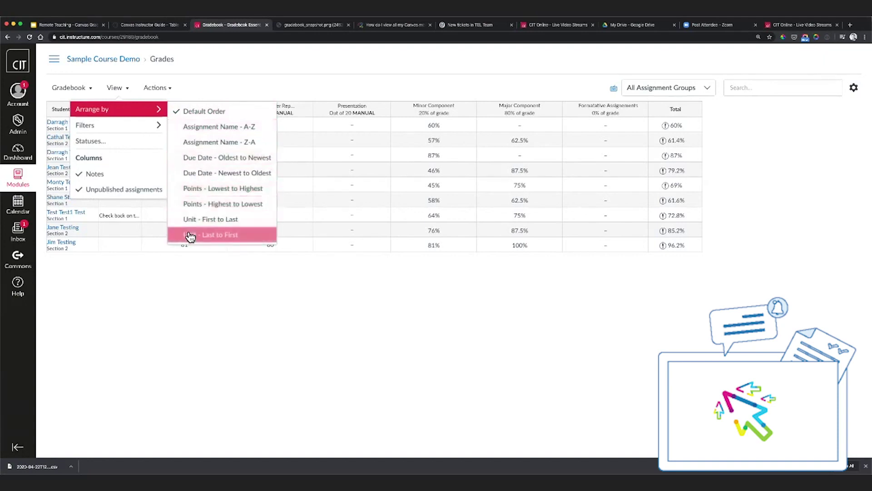
mouse_move(101, 129)
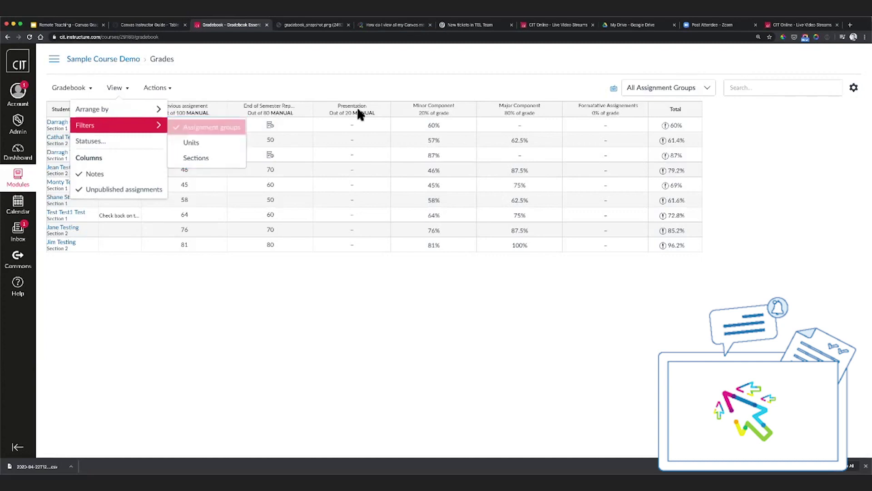
left_click(526, 78)
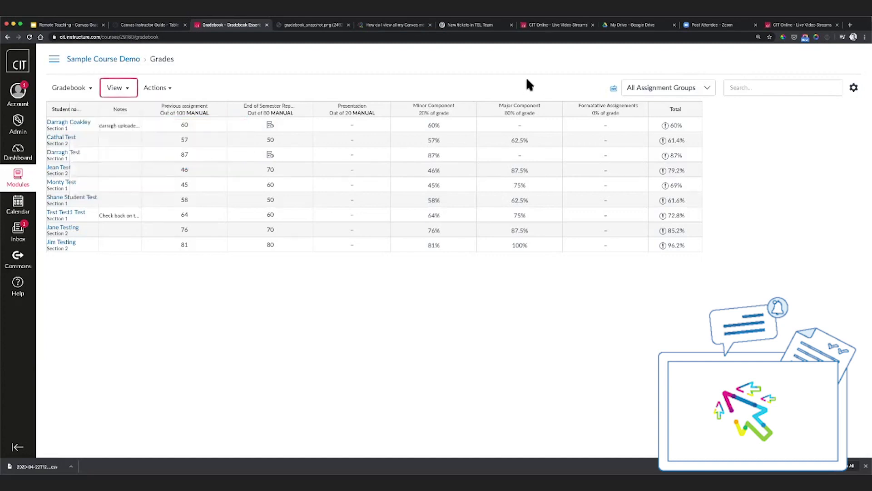
left_click(123, 89)
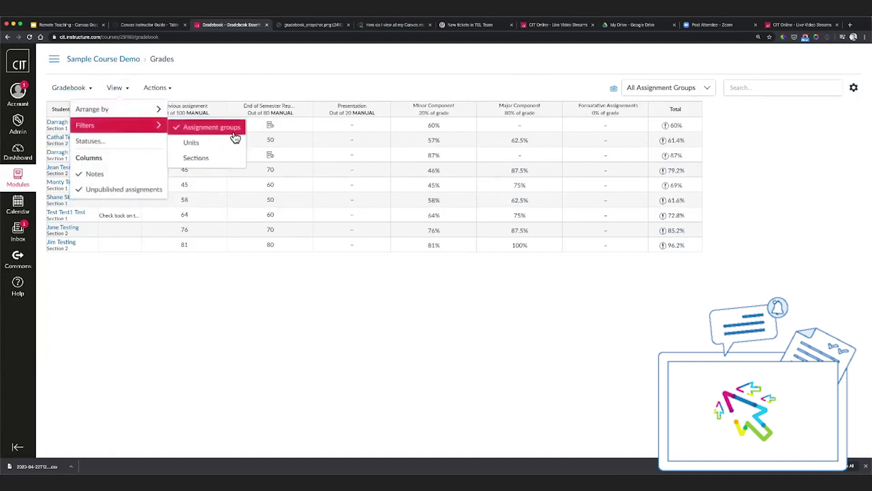
left_click(588, 69)
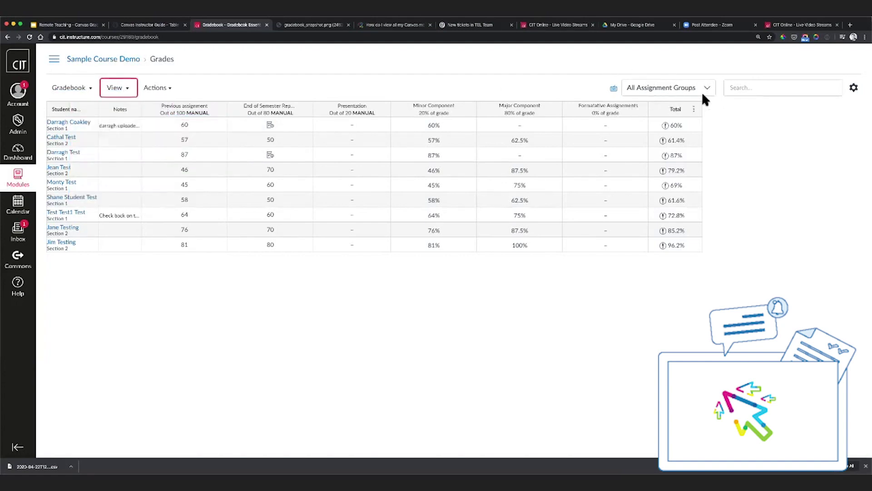
- Filter the gradebook to the Major Component group, and restore the display of all assignment groups
left_click(677, 91)
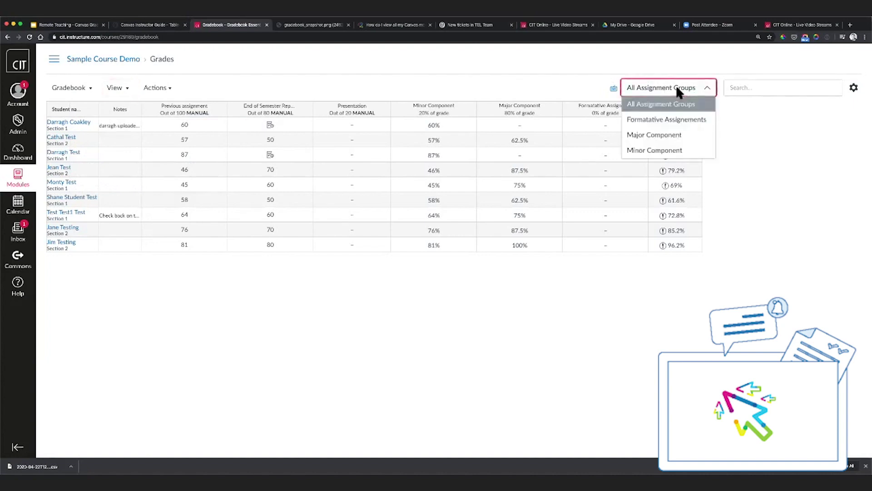
left_click(660, 136)
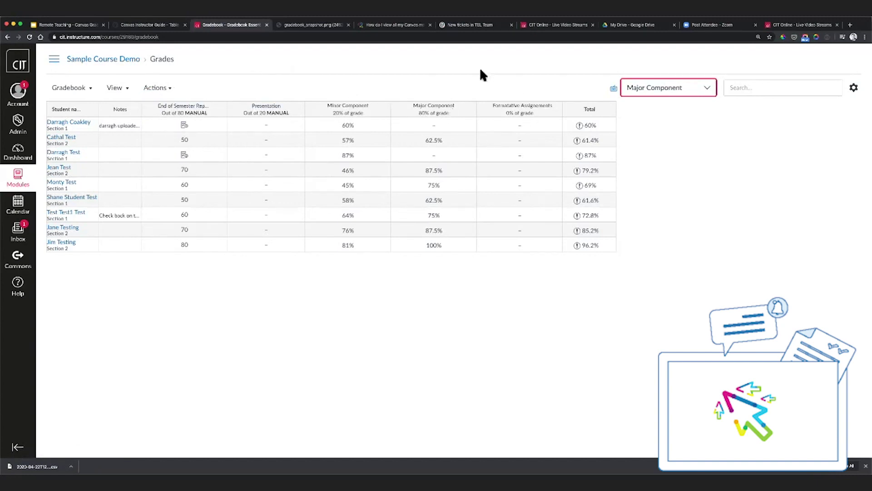
left_click(692, 86)
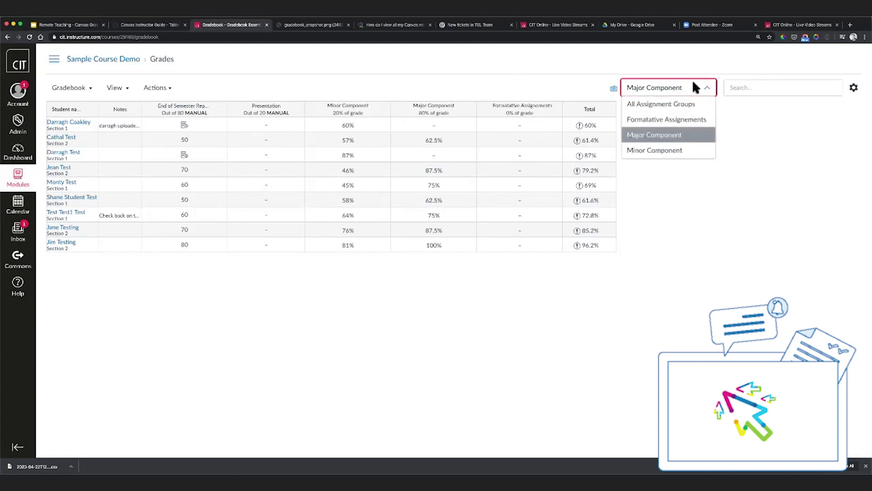
left_click(644, 99)
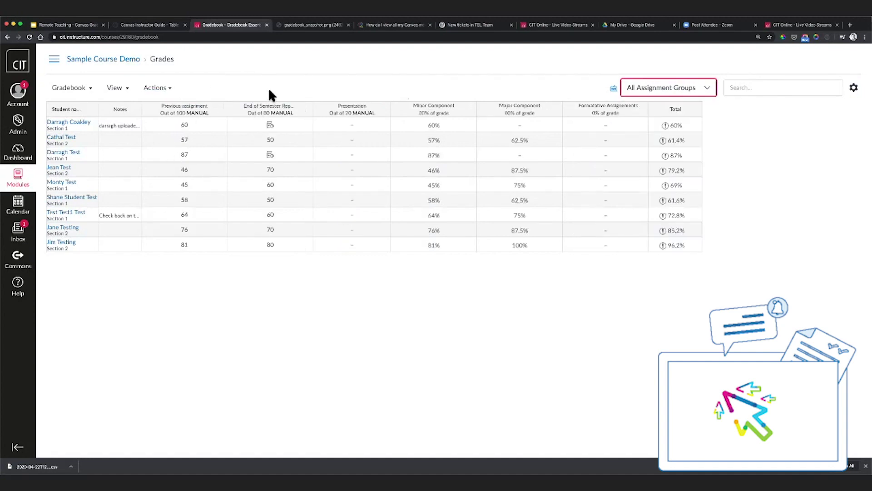
- Filter the gradebook to the Formatative Assignements group, and switch the filter to Minor Component
left_click(640, 88)
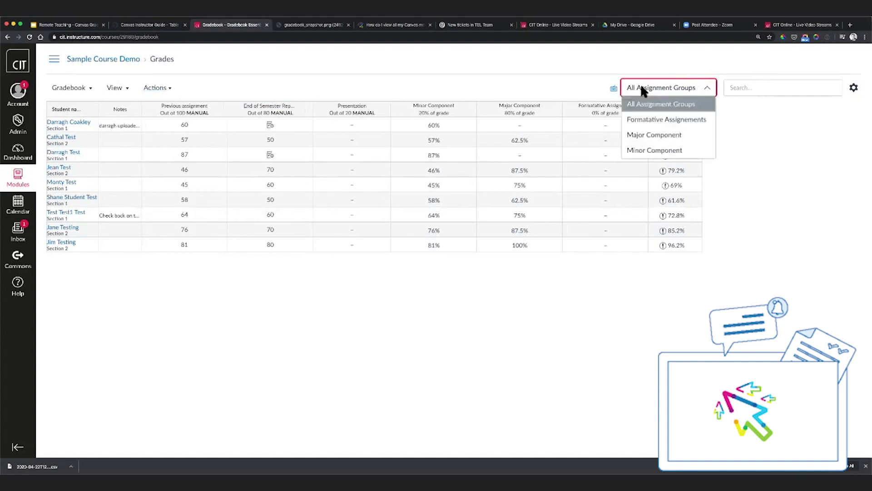
left_click(652, 121)
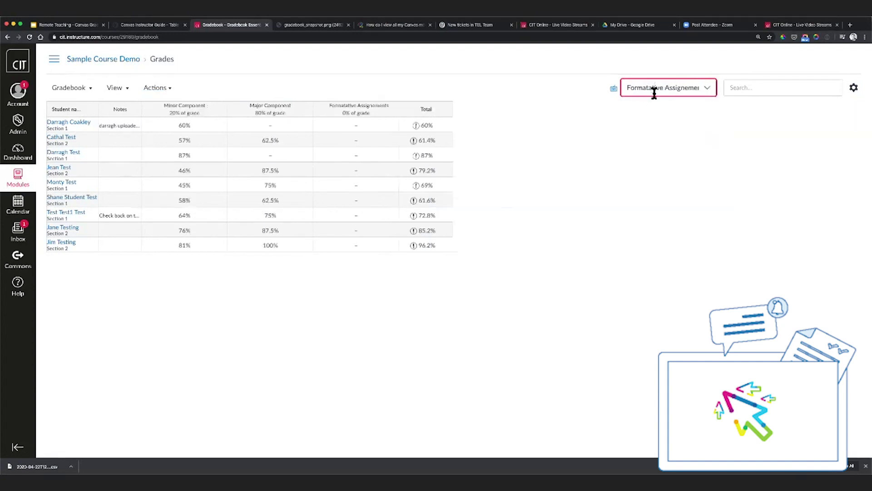
left_click(653, 89)
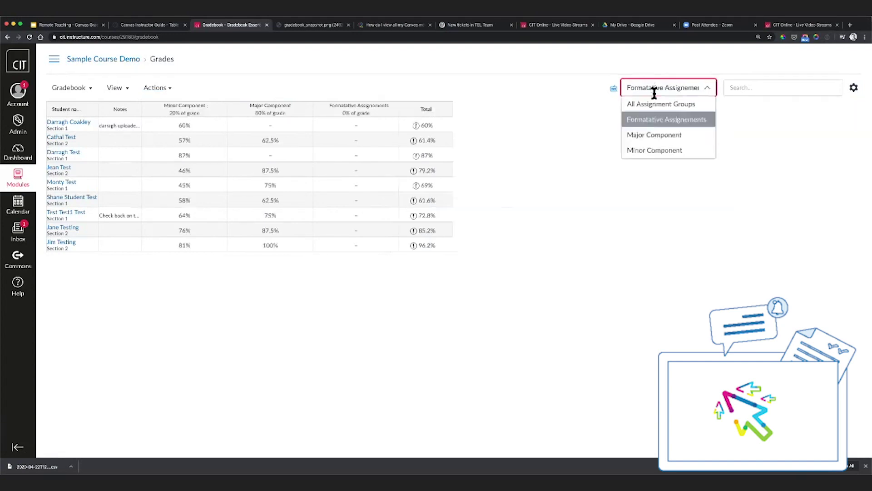
left_click(656, 151)
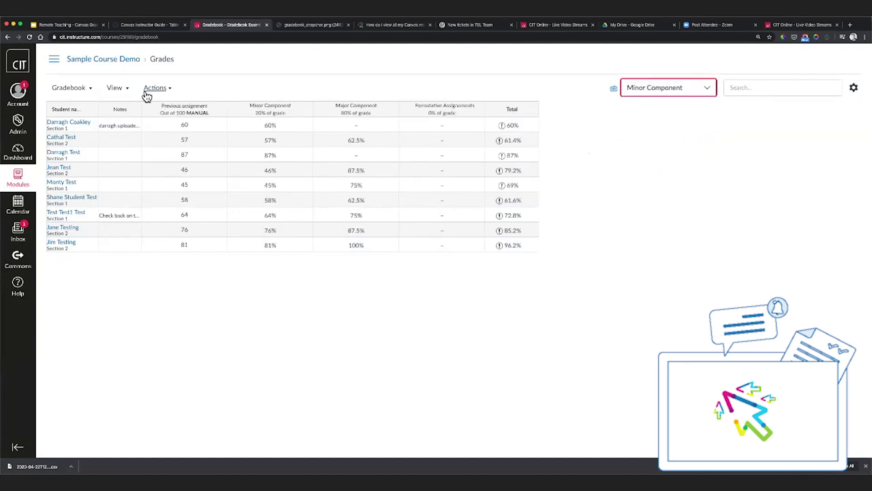
- Review the submission status colours, compare them with the example gradebook in gradebook_snapshot.png, and close the status list
left_click(118, 93)
mouse_move(112, 132)
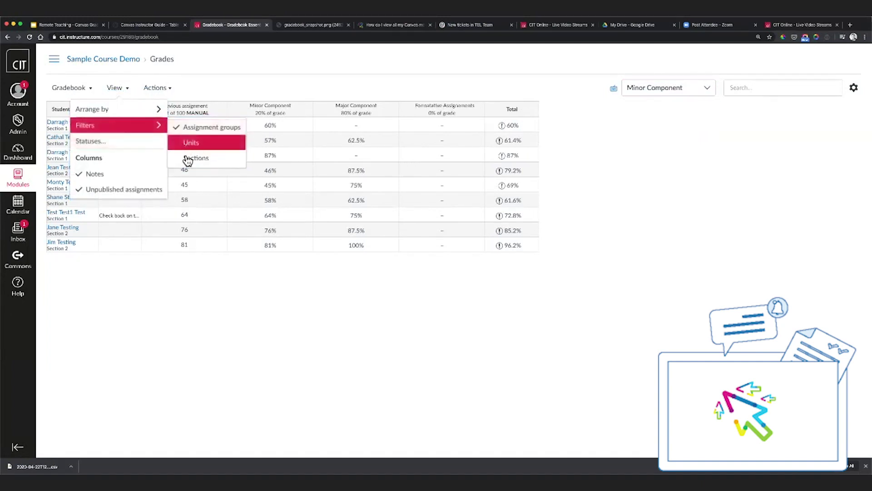
left_click(94, 142)
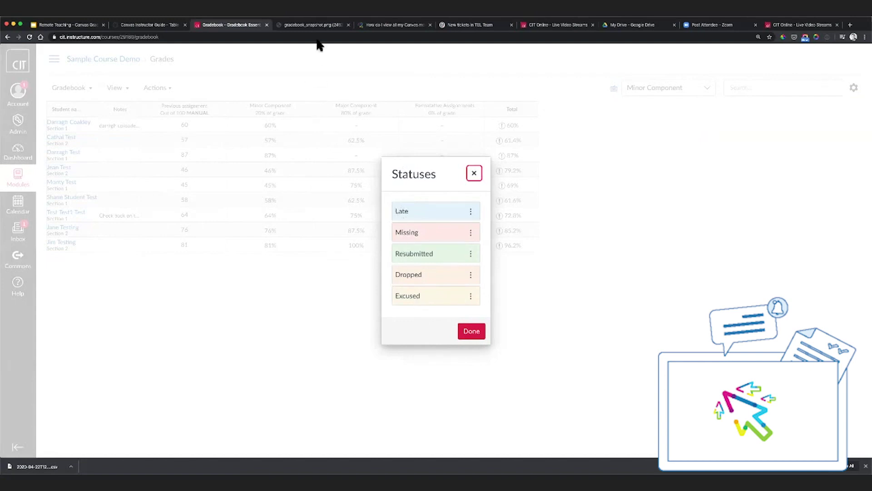
left_click(313, 24)
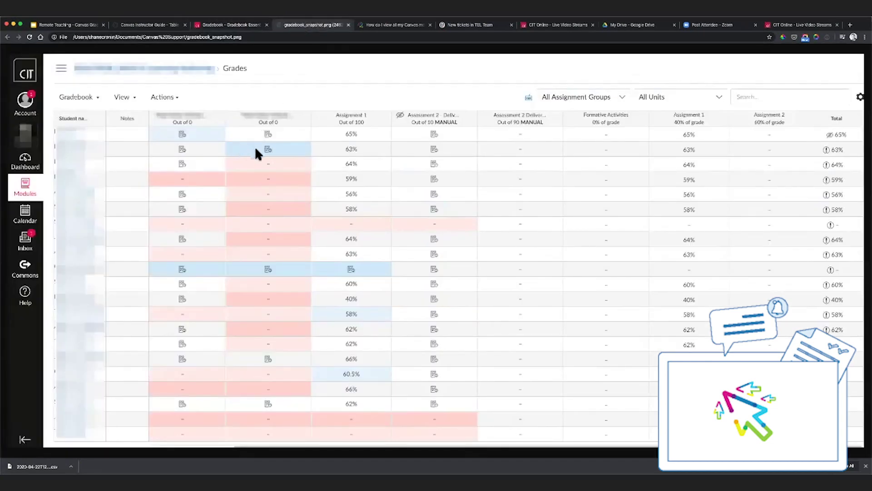
left_click(224, 26)
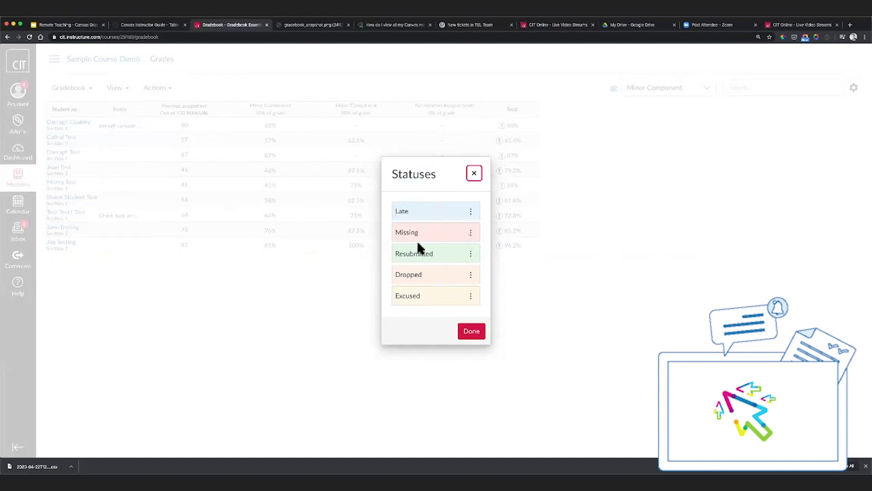
left_click(474, 174)
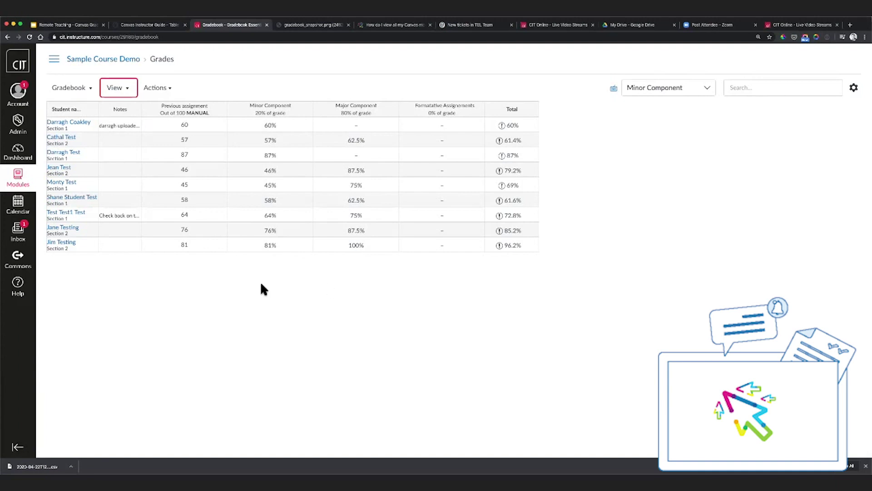
- Hide the Notes column in the gradebook
left_click(117, 90)
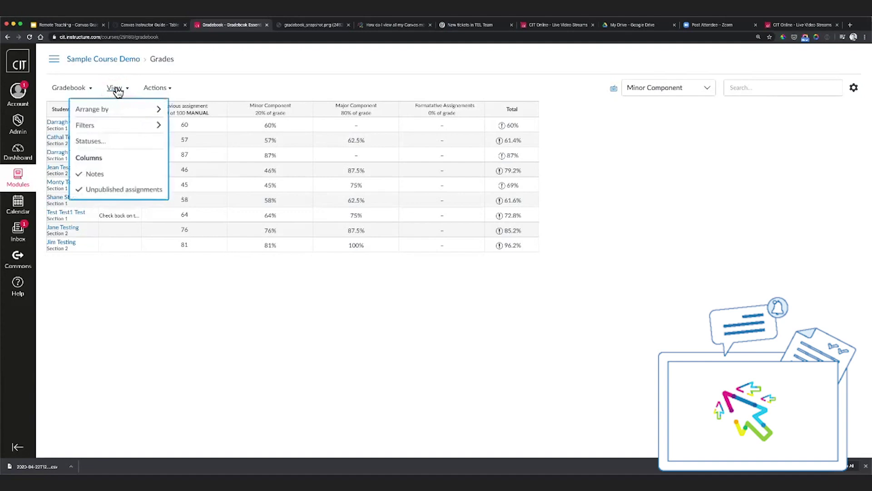
left_click(101, 174)
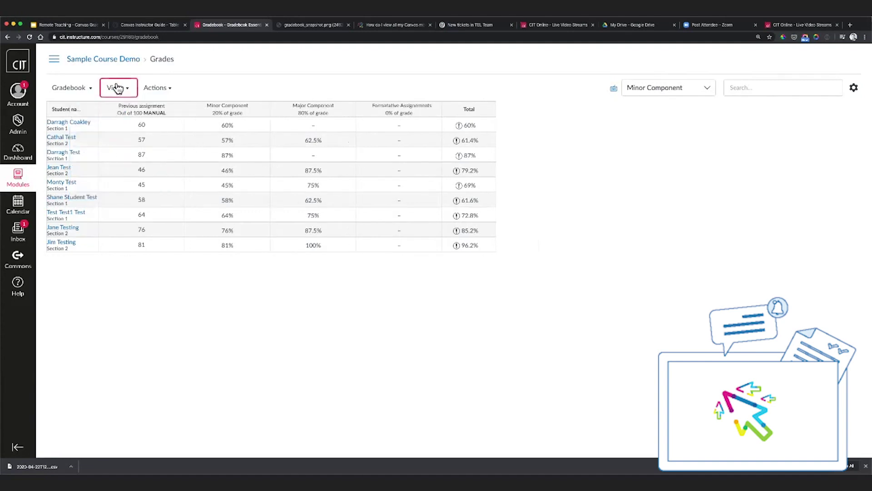
- Show the Notes column in the gradebook again, and select and deselect an empty notes cell
left_click(118, 87)
left_click(101, 174)
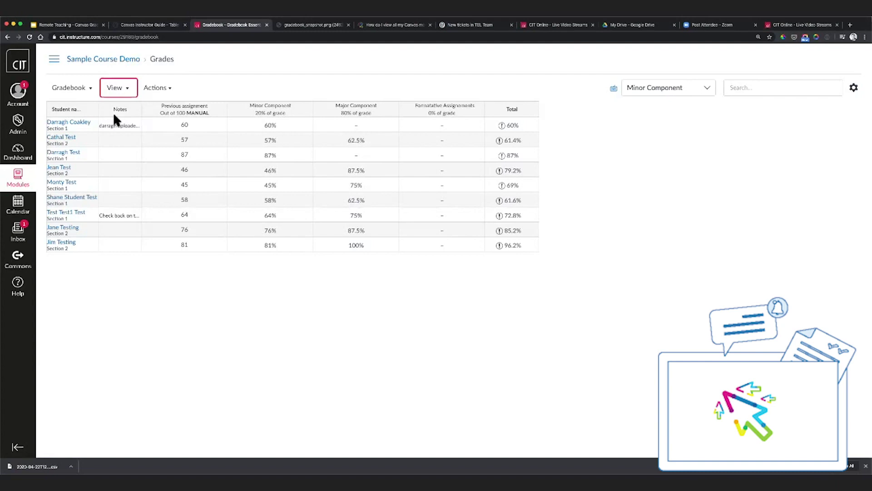
left_click(112, 143)
left_click(164, 186)
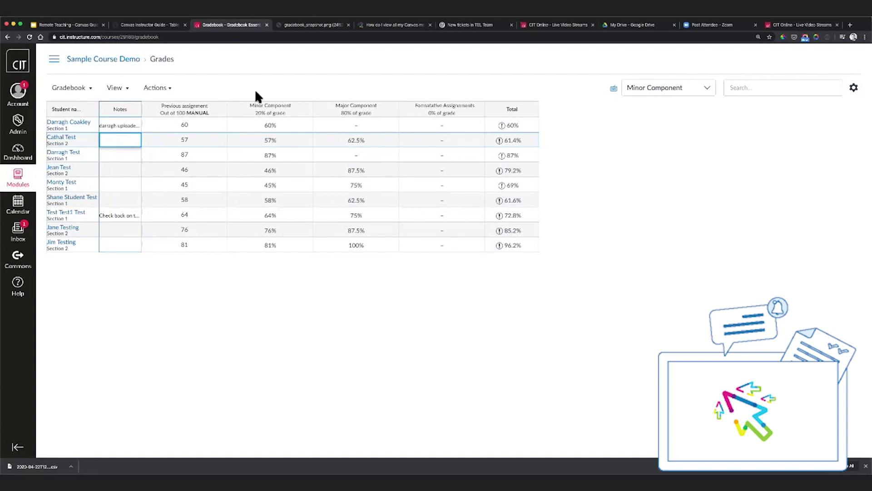
left_click(268, 78)
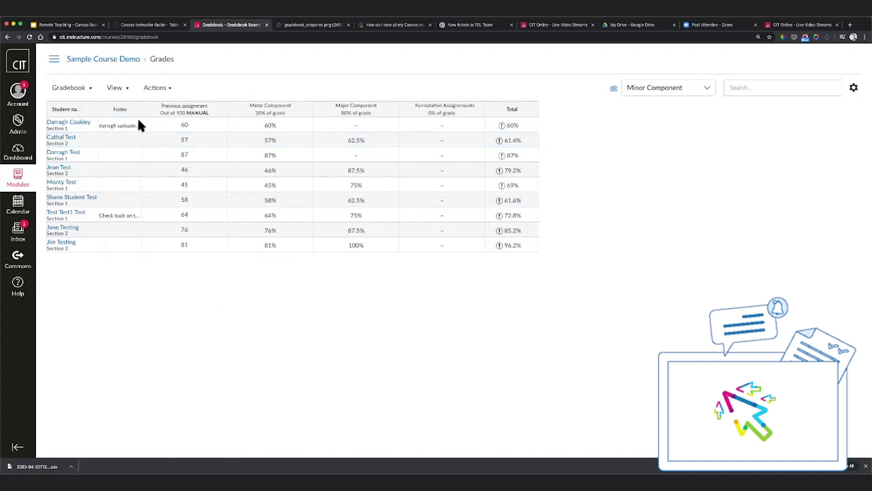
- Review the gradebook's import, export and previous export options without choosing a new import
left_click(118, 89)
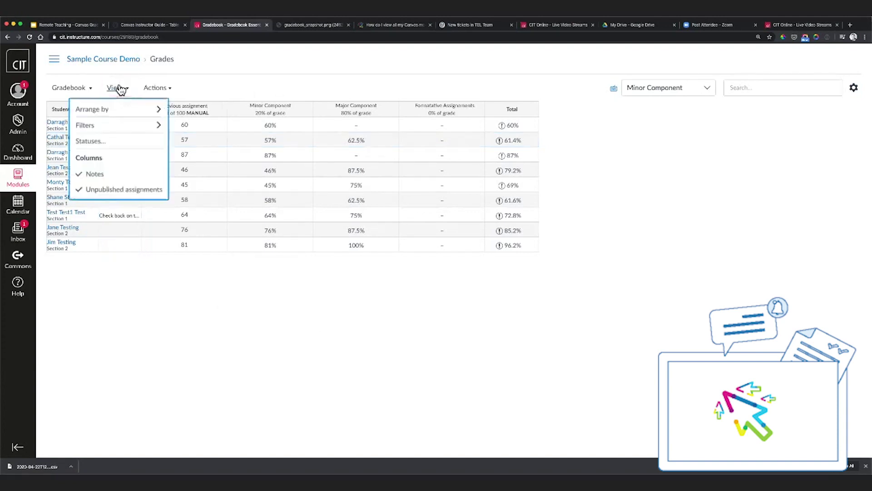
left_click(169, 90)
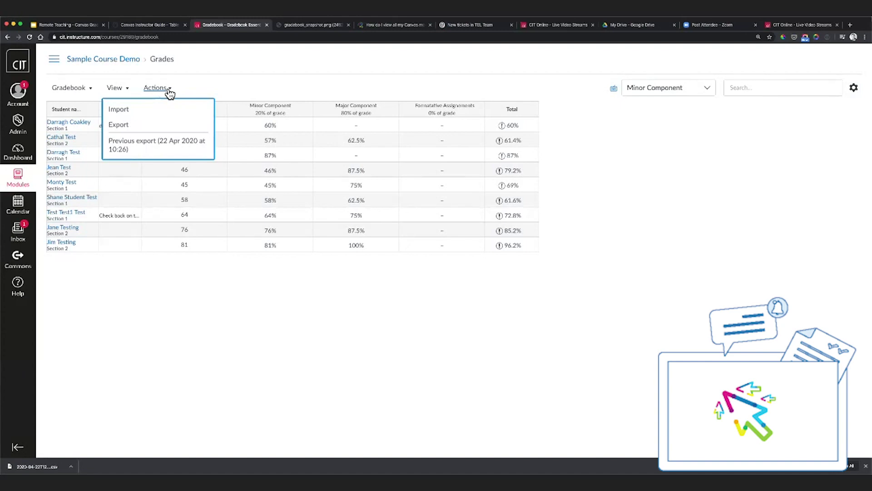
left_click(124, 125)
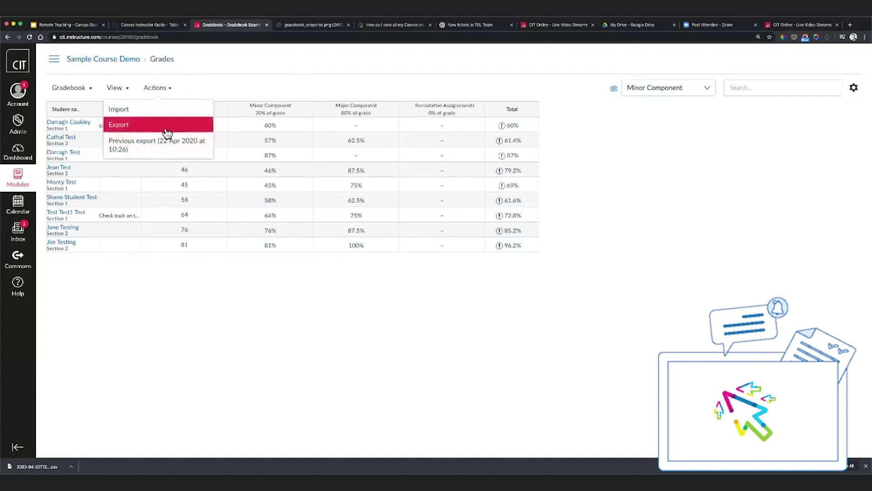
left_click(157, 145)
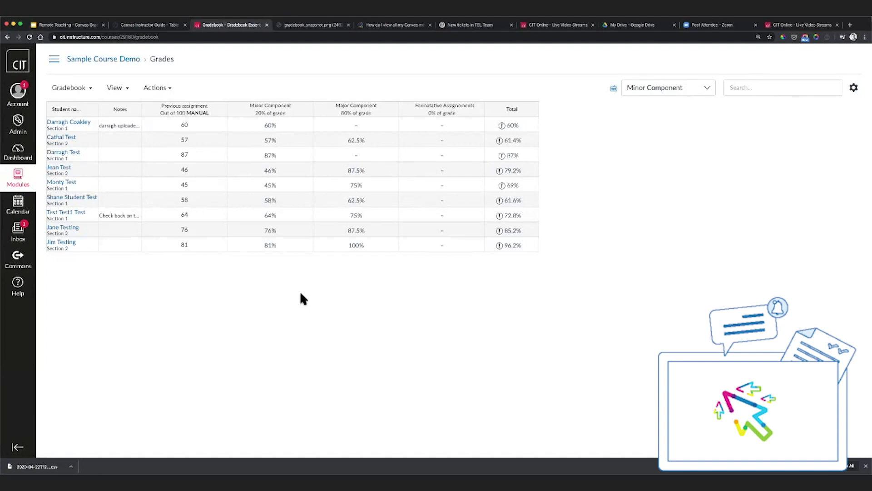
left_click(169, 89)
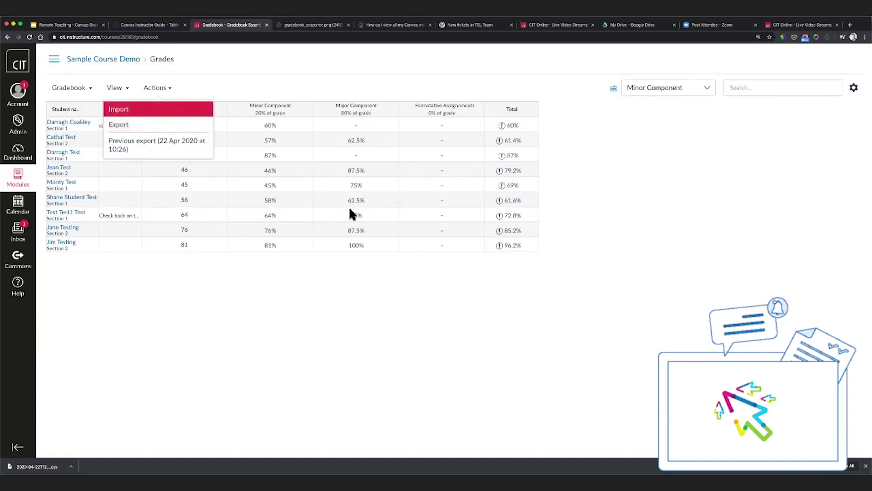
left_click(339, 285)
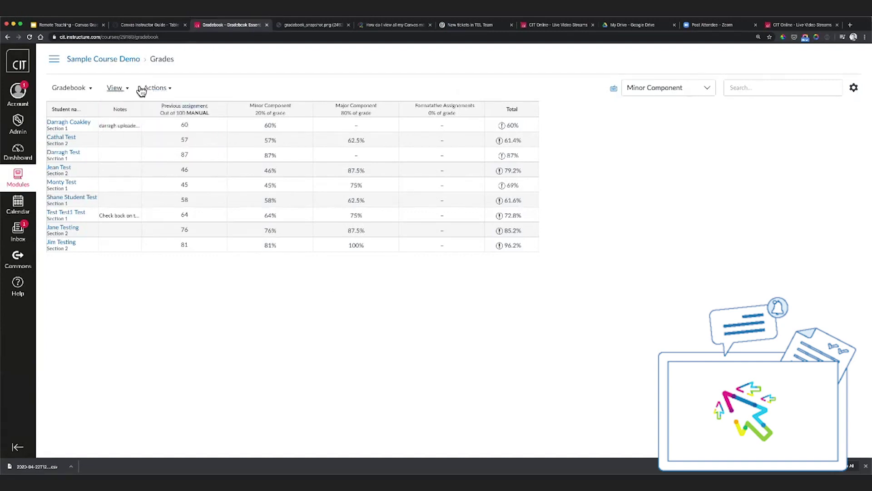
- Open the gradebook history, look through the recorded grade changes, and return to the gradebook
left_click(75, 89)
left_click(357, 81)
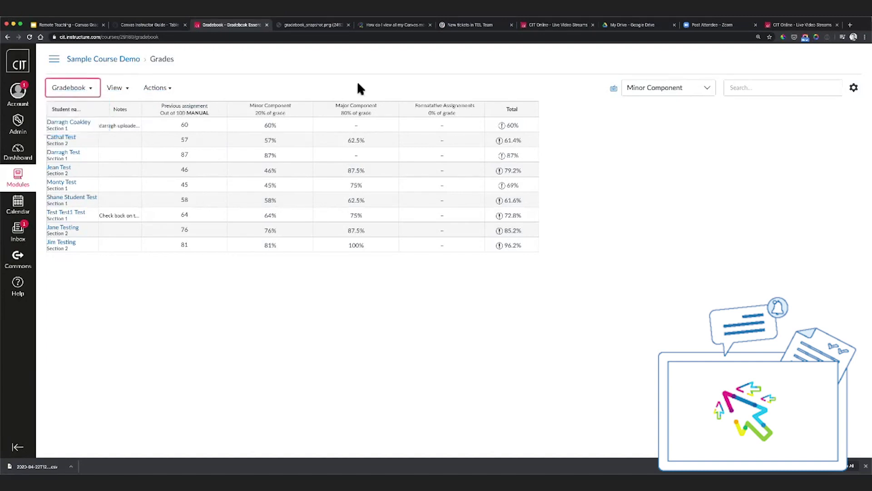
left_click(79, 91)
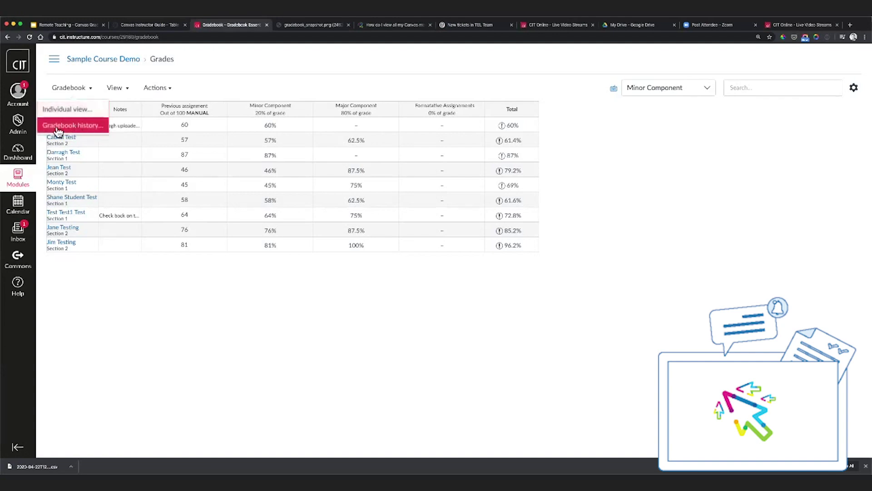
left_click(82, 132)
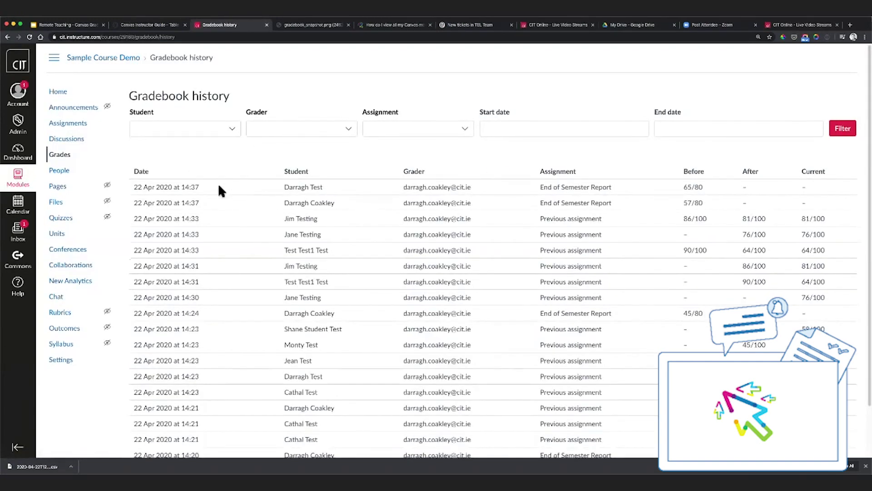
scroll(218, 187, "down", 2)
scroll(218, 189, "down", 3)
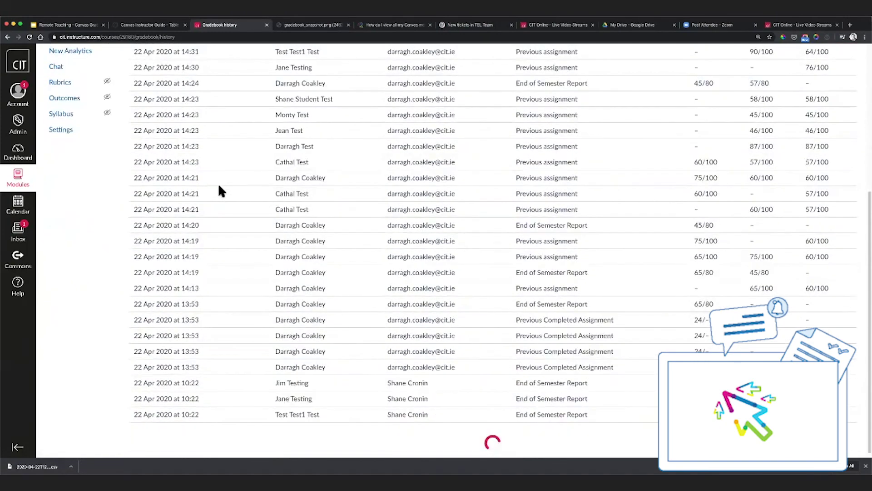
scroll(218, 189, "up", 6)
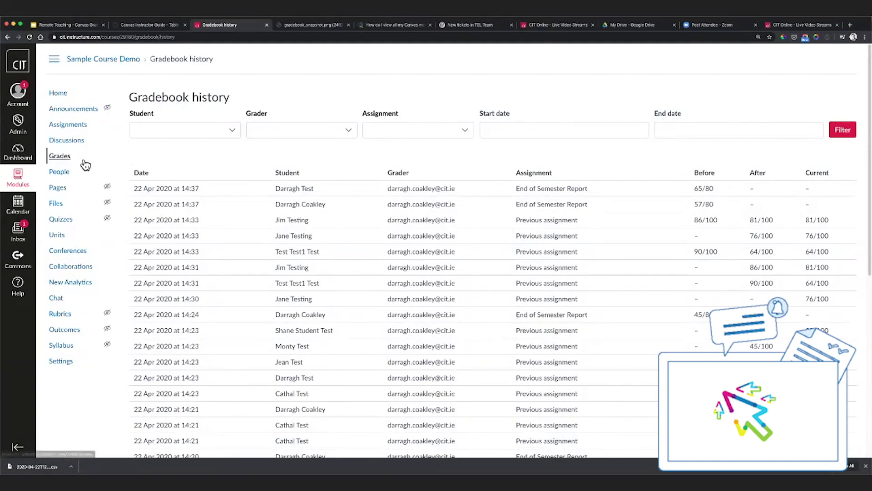
left_click(68, 157)
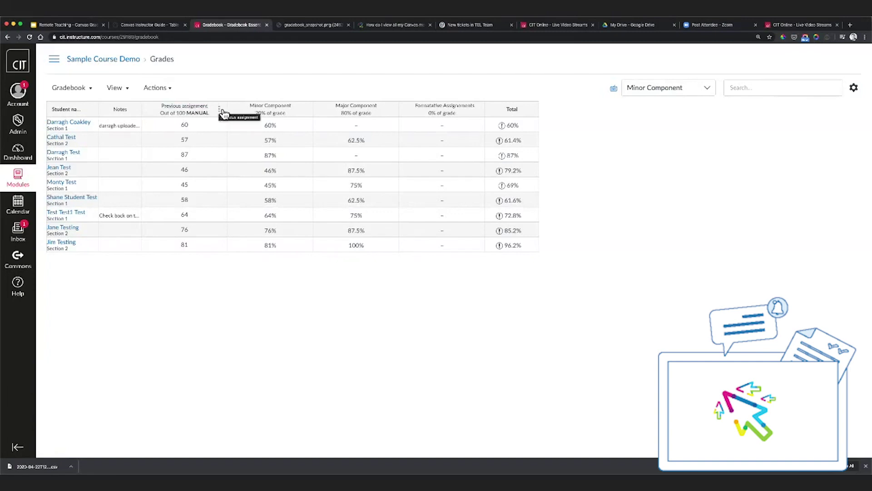
- Look through the options available for the Previous assignment column, including sorting and SpeedGrader
left_click(223, 113)
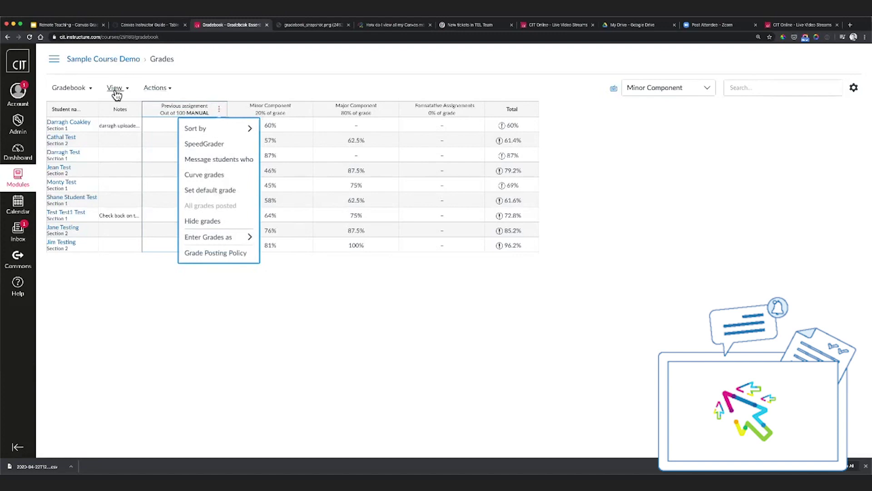
mouse_move(210, 130)
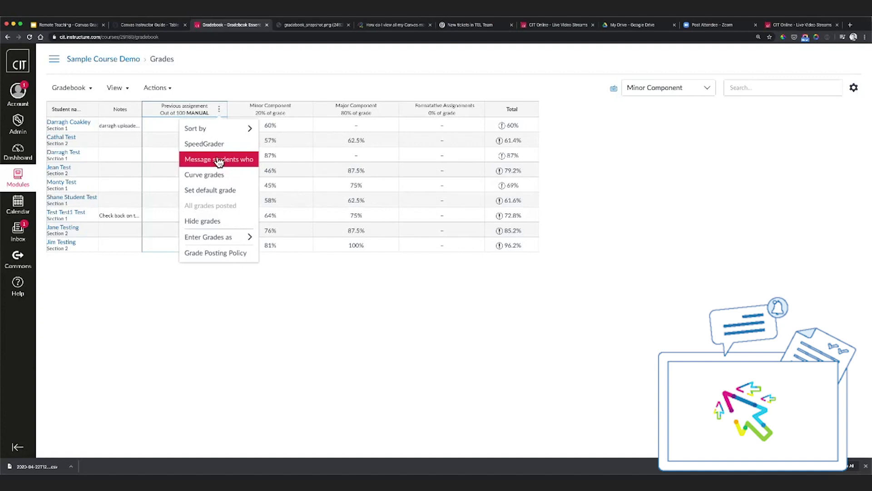
left_click(275, 74)
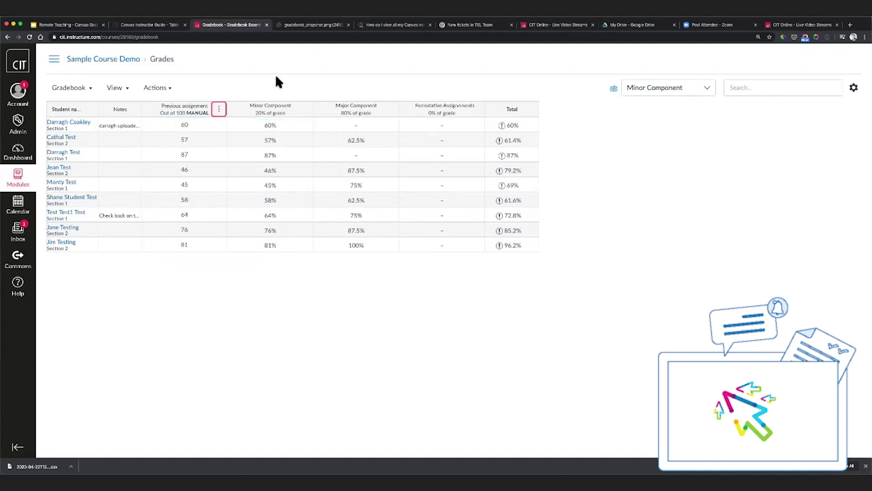
- Review the recipient criteria for messaging students about Previous assignment, and close the message form without sending
left_click(220, 111)
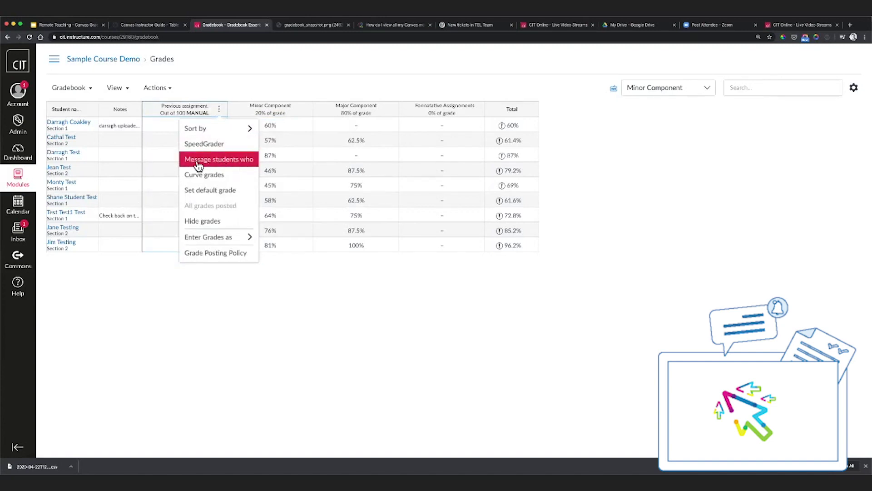
left_click(215, 163)
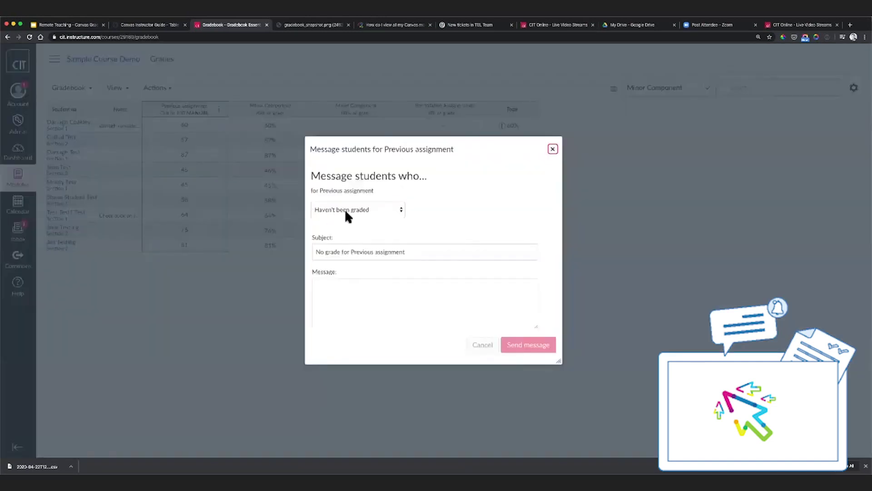
left_click(345, 209)
left_click(337, 209)
left_click(337, 209)
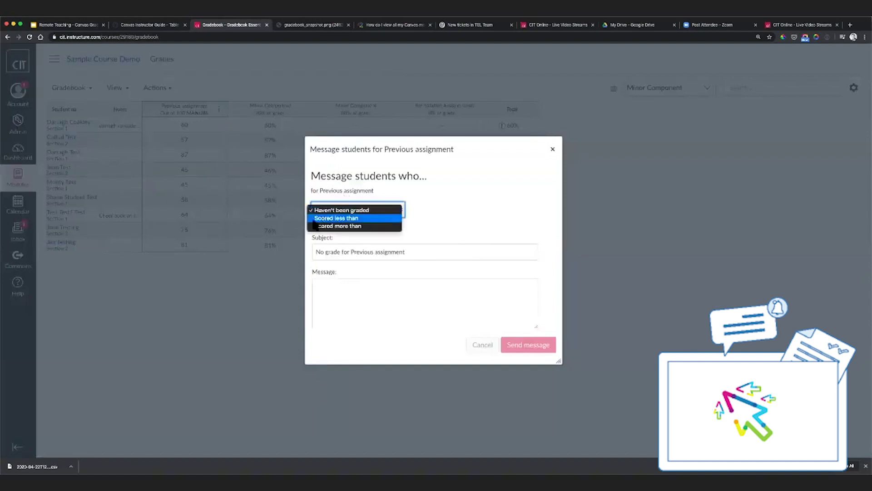
left_click(477, 199)
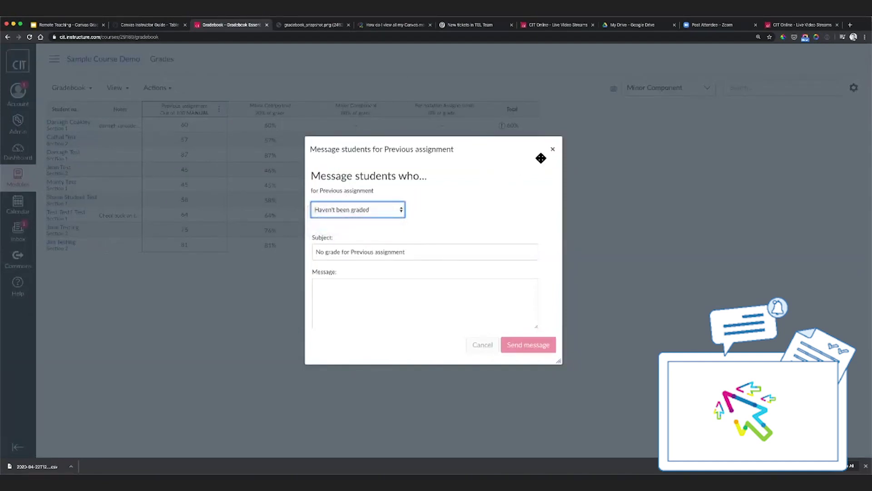
left_click(330, 211)
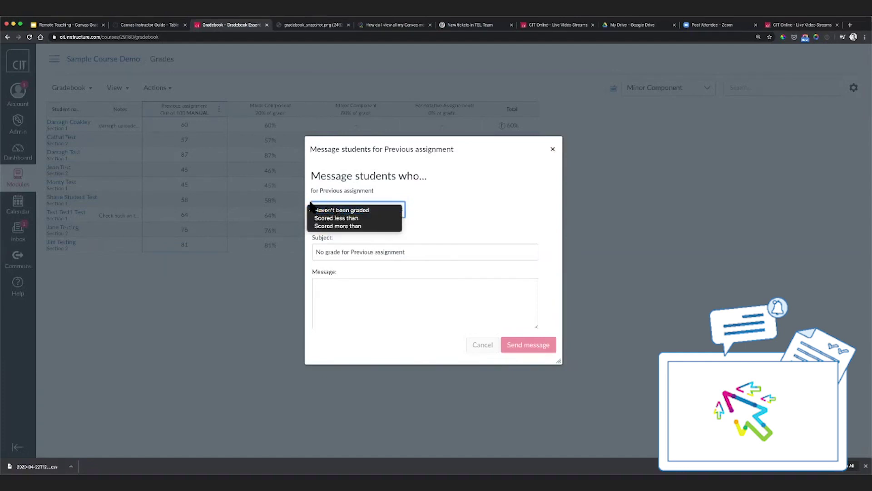
left_click(421, 187)
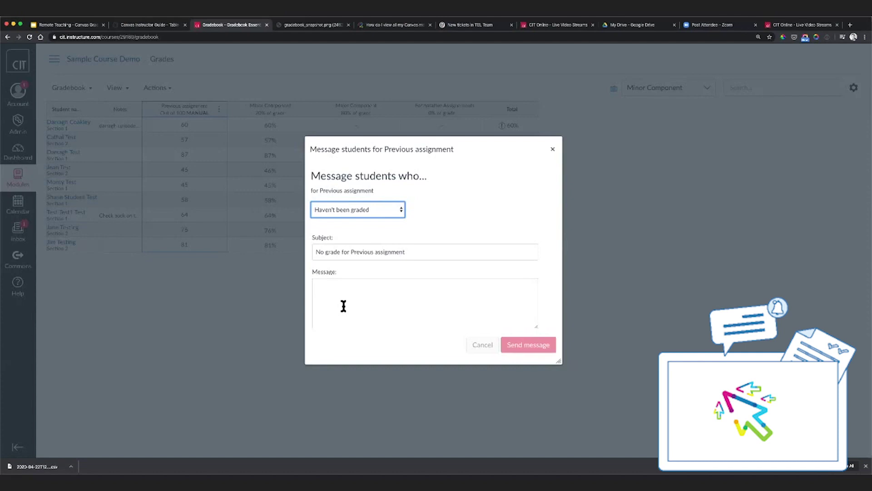
left_click(341, 211)
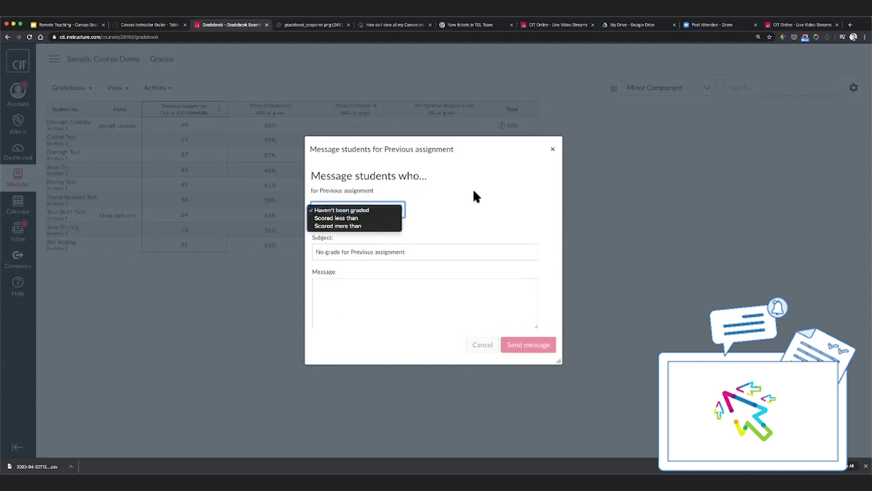
left_click(474, 190)
left_click(332, 212)
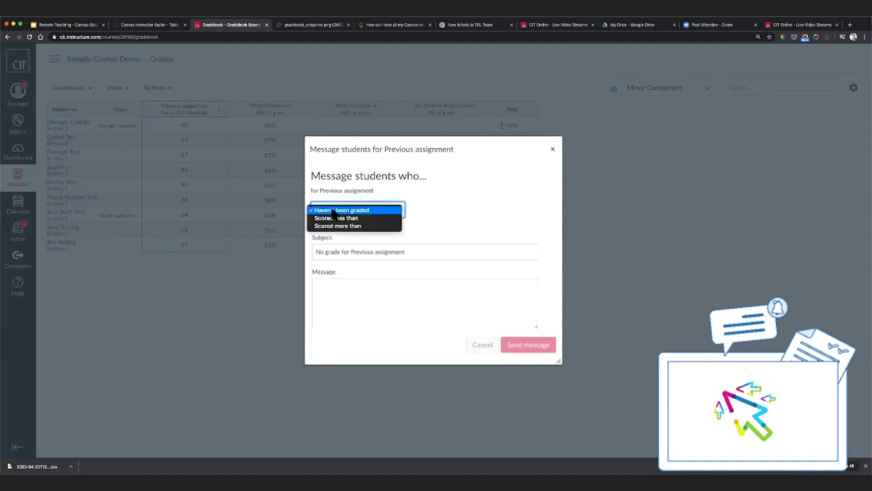
left_click(459, 188)
left_click(345, 210)
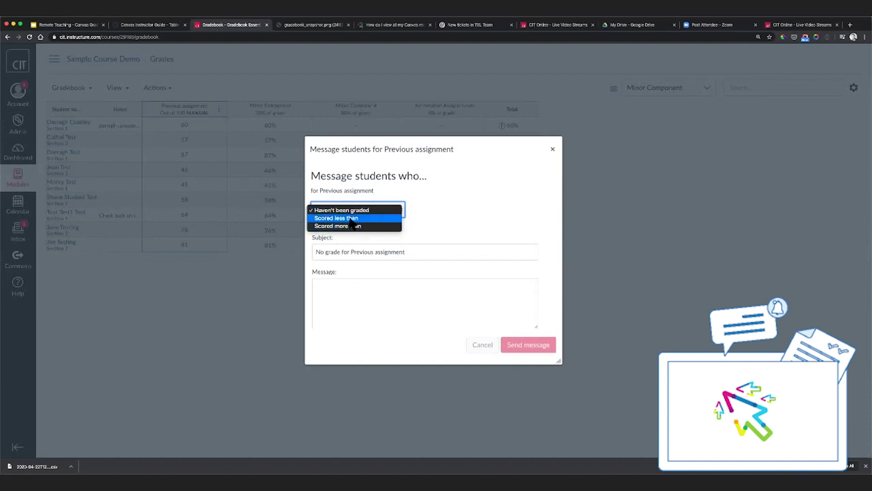
left_click(554, 149)
left_click(553, 149)
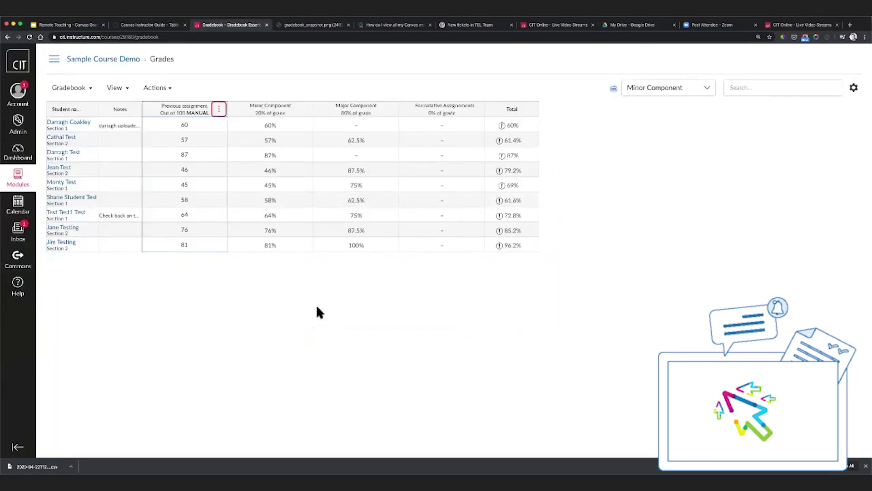
- Set grade entry for the Previous assignment column to Percentage
left_click(219, 109)
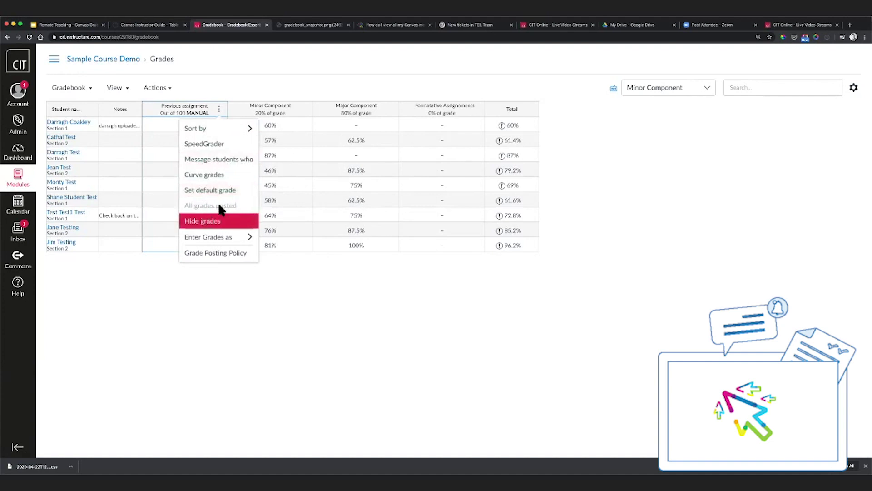
mouse_move(209, 242)
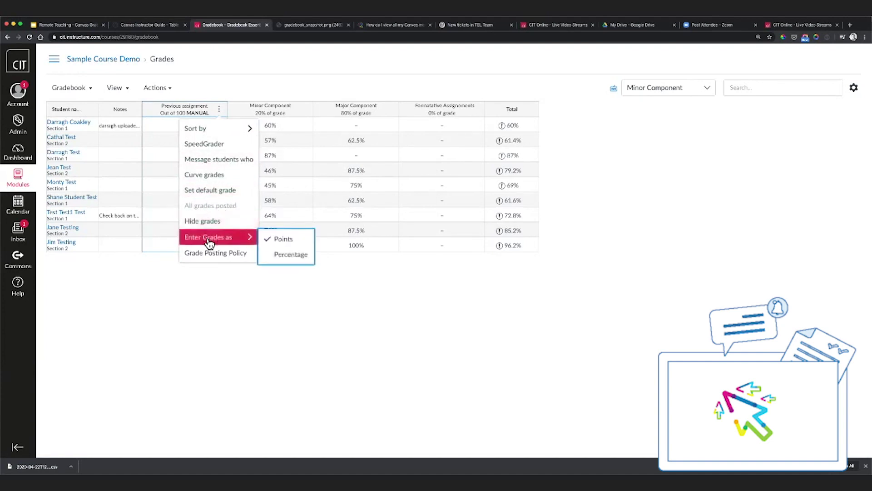
left_click(292, 255)
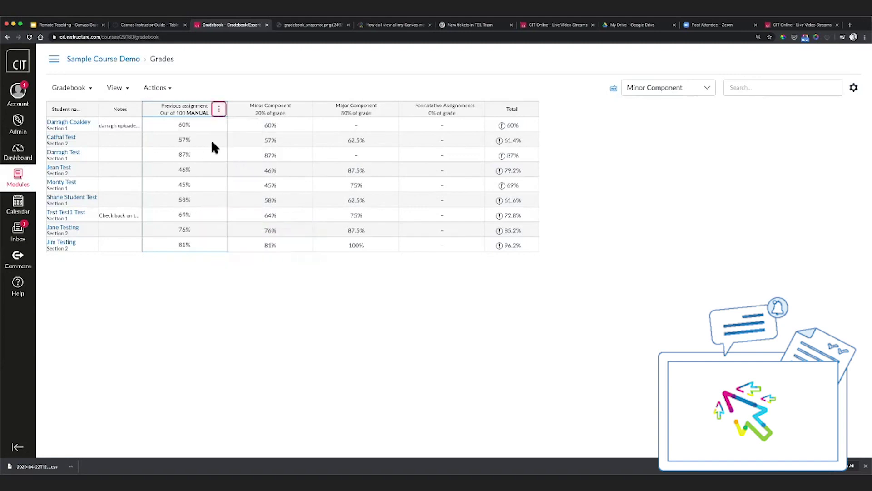
- Compare the options of the Previous assignment column with those of the Minor Component column
left_click(222, 112)
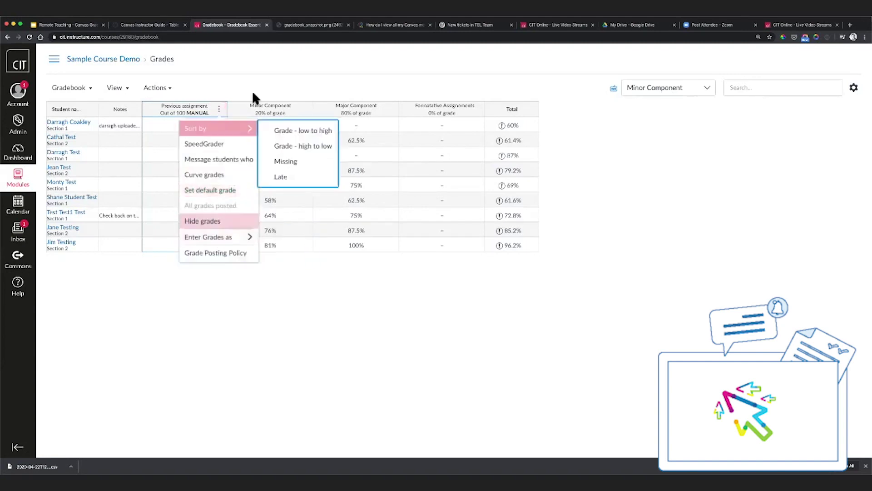
left_click(299, 109)
left_click(304, 109)
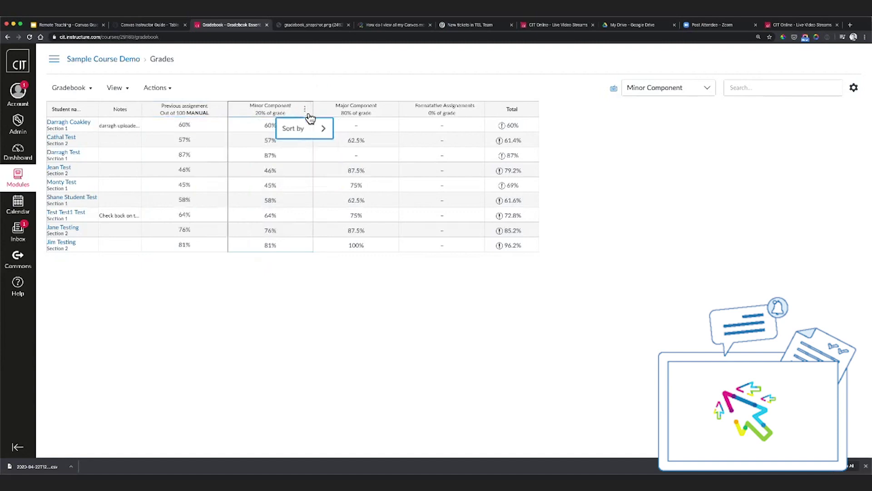
left_click(305, 109)
left_click(305, 109)
left_click(327, 78)
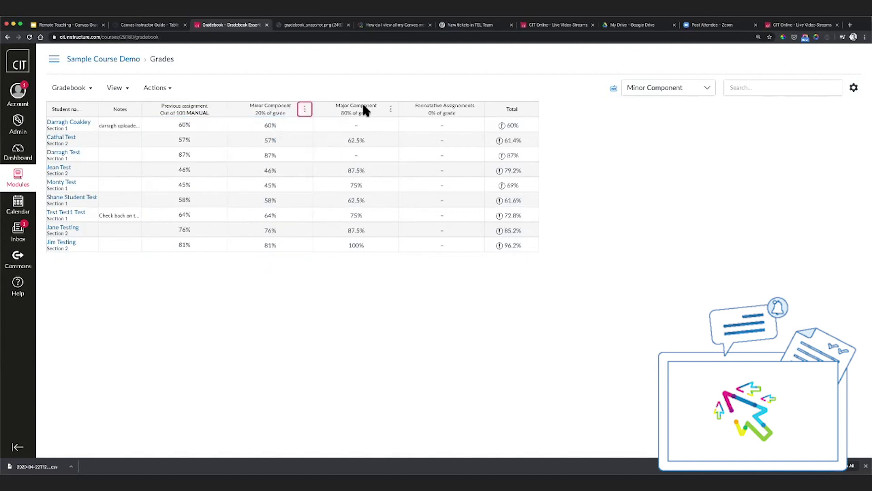
- Switch the gradebook filter from Minor Component to All Assignment Groups
left_click(673, 87)
left_click(651, 105)
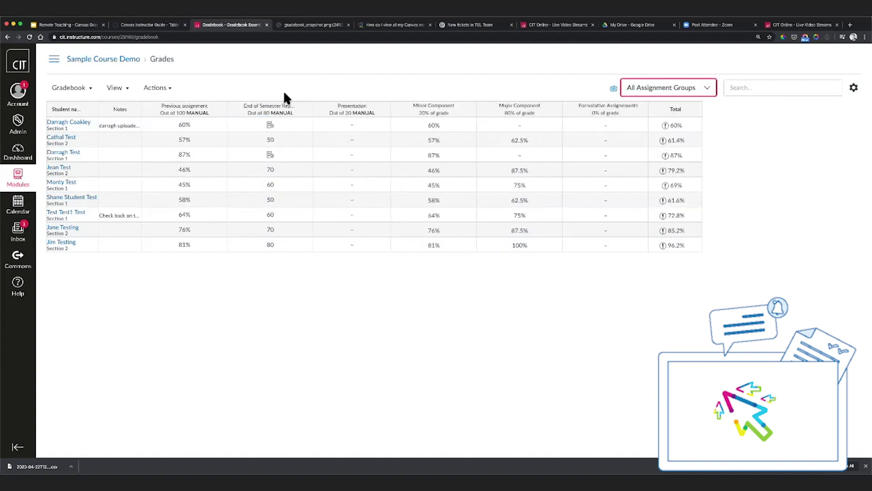
- Compare the column options of End of Semester Report with those of Previous assignment, including the sorting choices
left_click(308, 109)
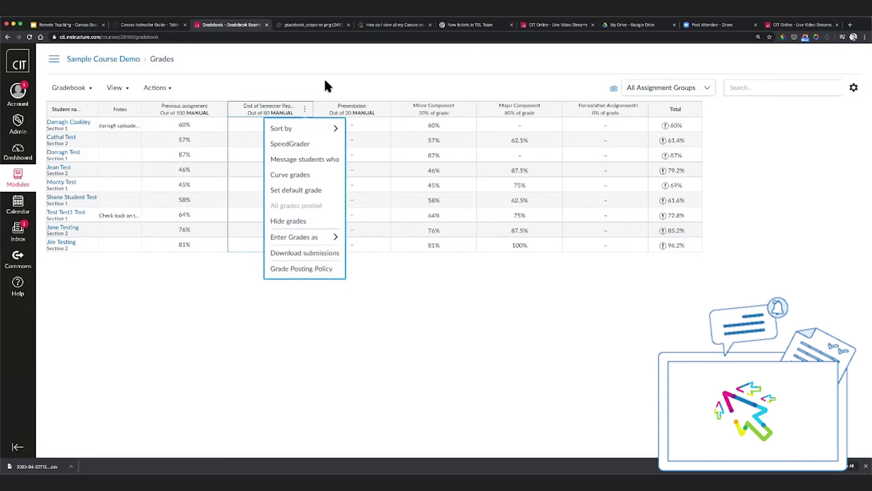
left_click(218, 110)
left_click(291, 92)
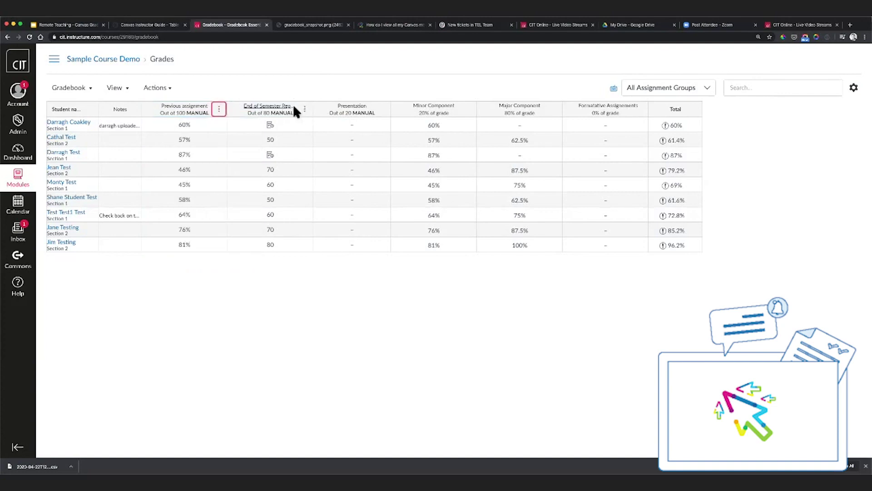
left_click(220, 110)
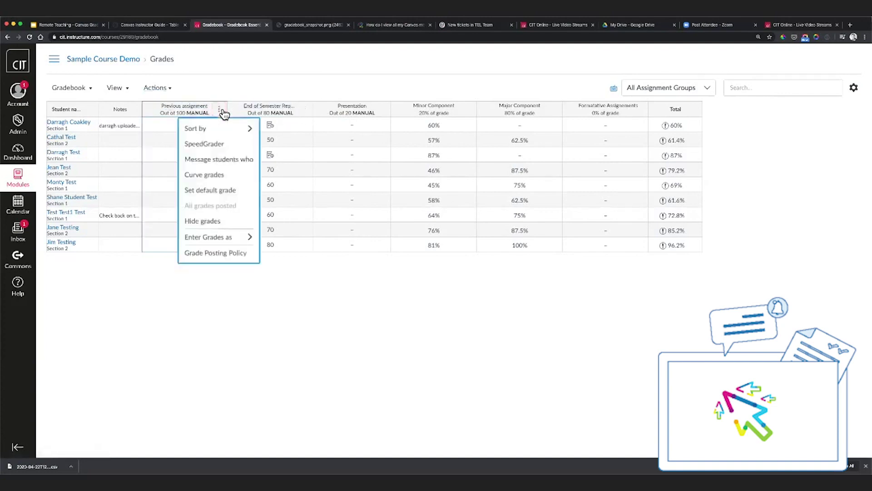
left_click(182, 87)
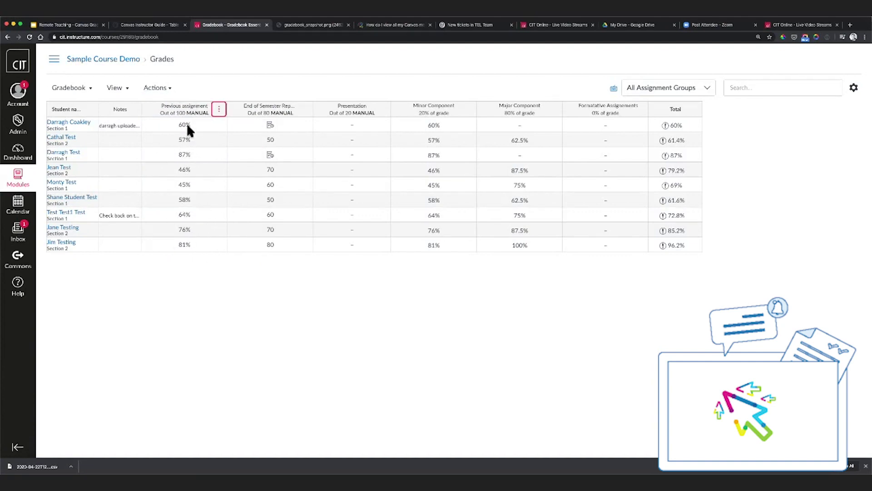
left_click(276, 86)
left_click(306, 110)
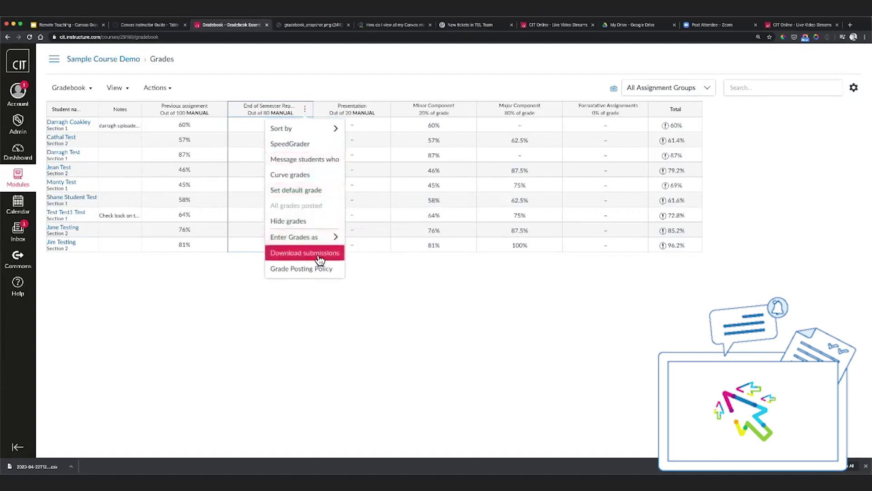
mouse_move(300, 128)
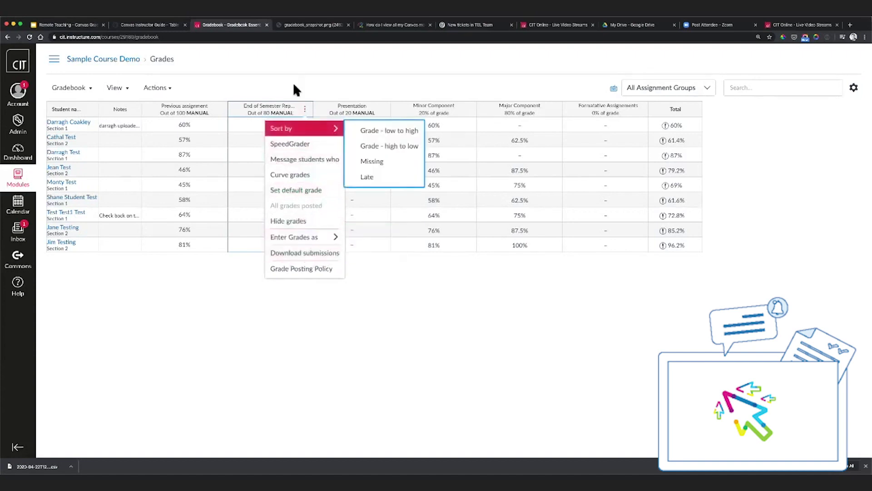
left_click(294, 84)
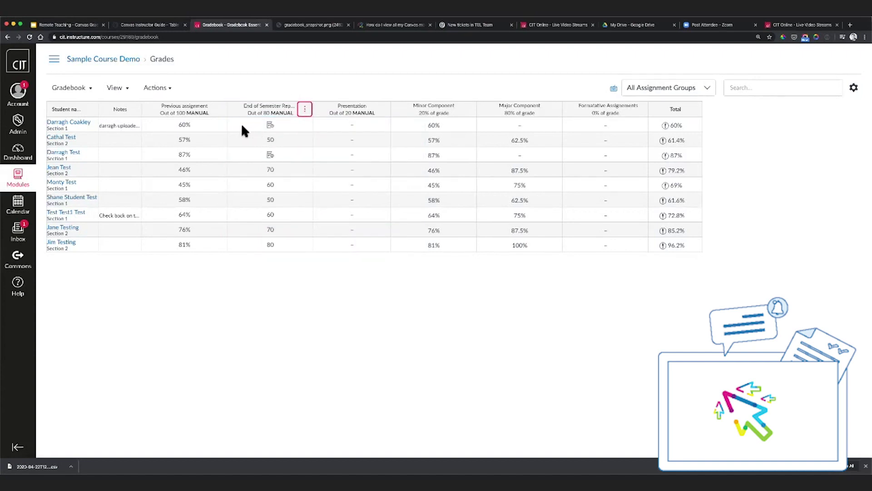
left_click(306, 127)
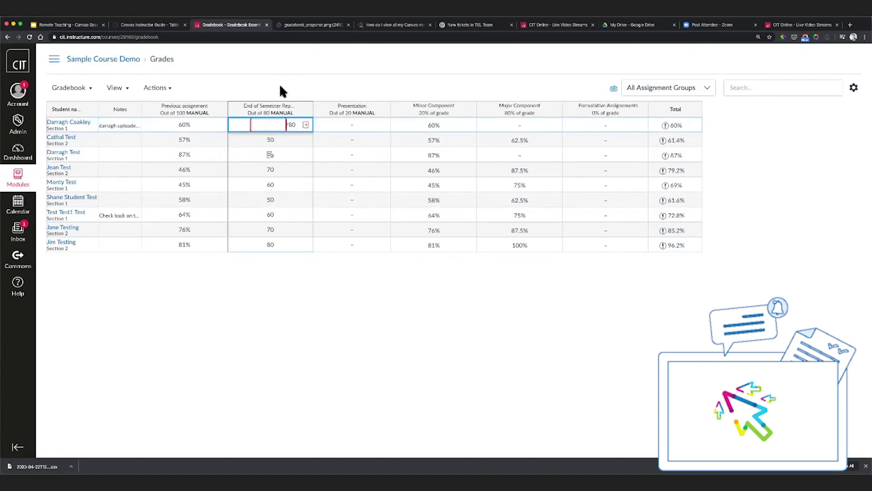
left_click(282, 90)
- Download all student submissions for End of Semester Report and close the download dialog
left_click(310, 110)
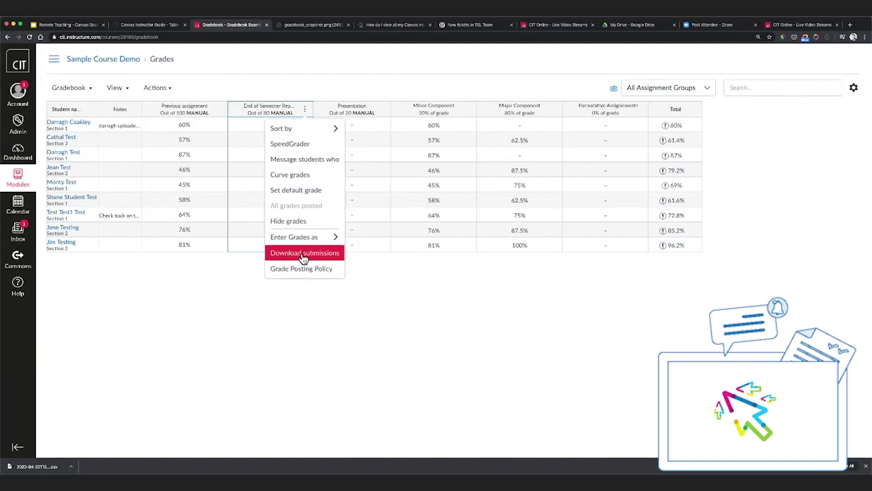
left_click(304, 258)
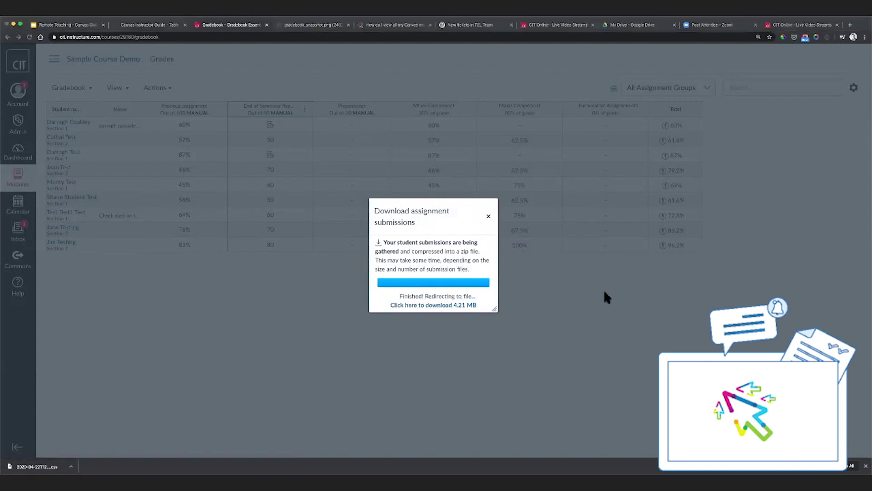
left_click(489, 217)
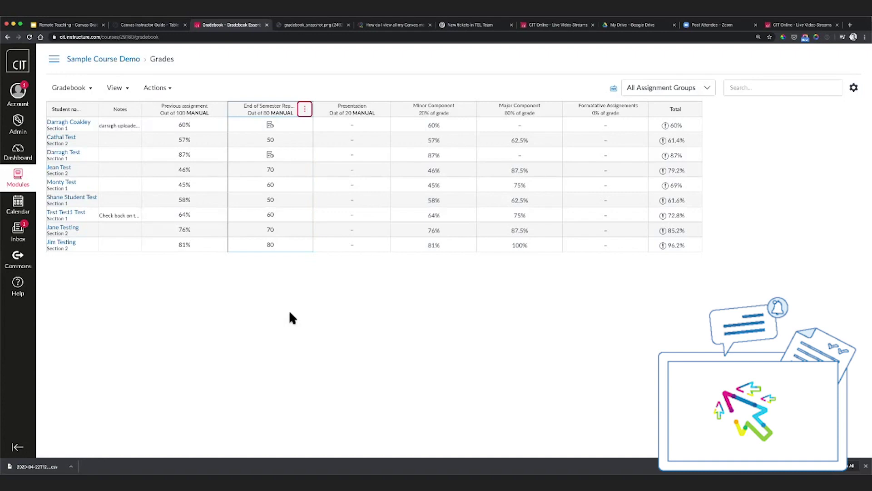
- Check the End of Semester Report column options for re-uploading submissions and sorting, then close them
left_click(306, 110)
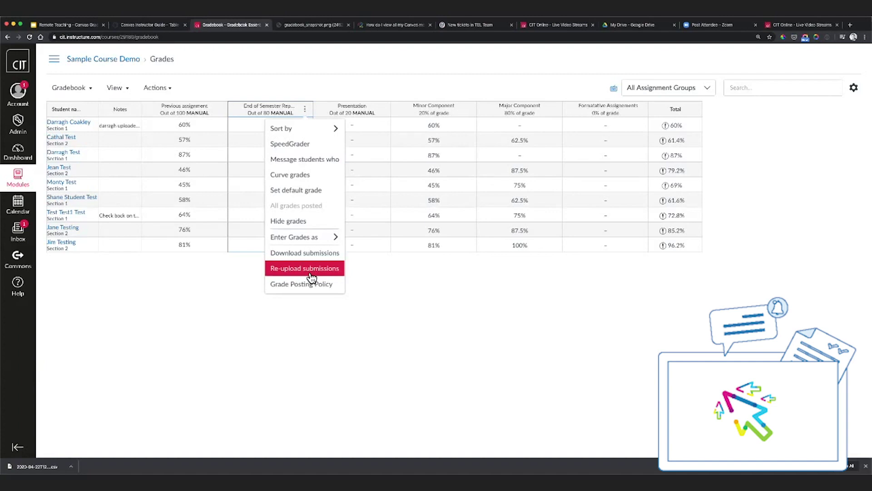
mouse_move(298, 241)
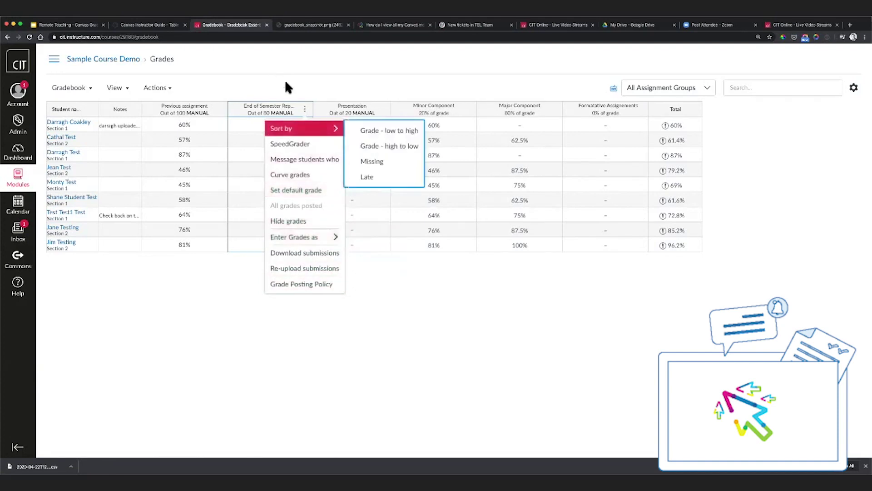
left_click(274, 94)
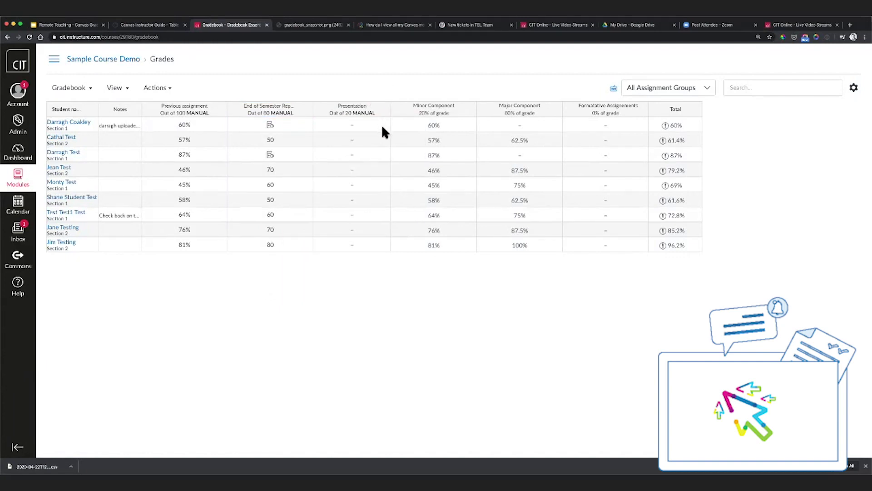
- Examine which options the Presentation column offers compared with the End of Semester Report column
left_click(384, 109)
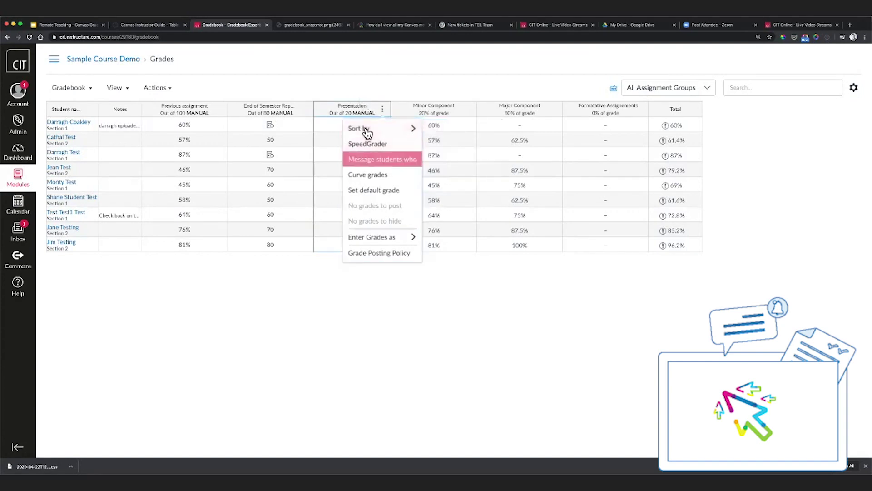
mouse_move(362, 125)
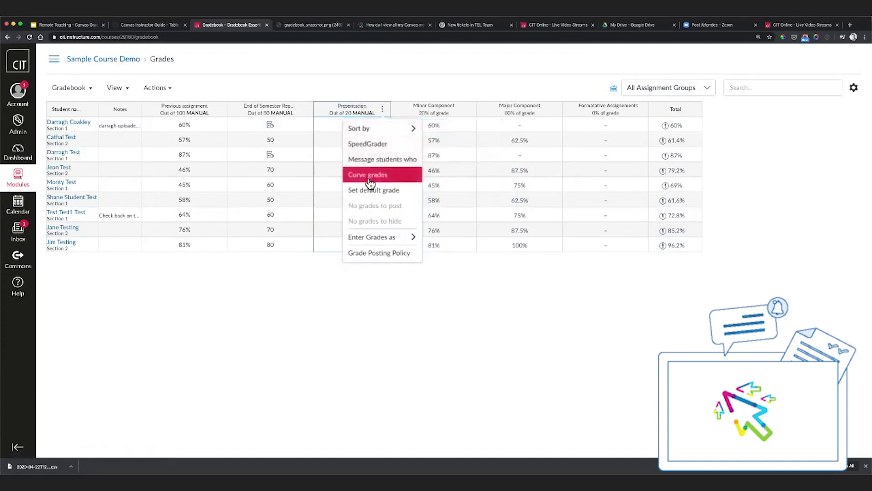
left_click(382, 293)
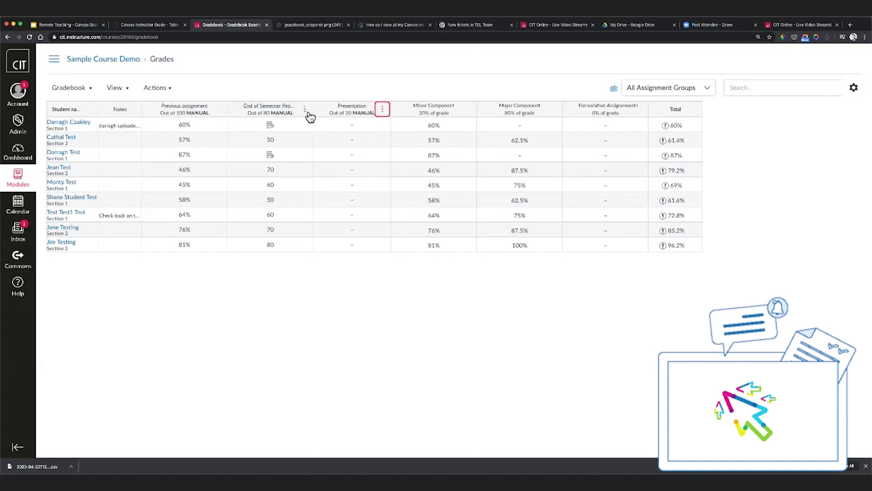
left_click(383, 111)
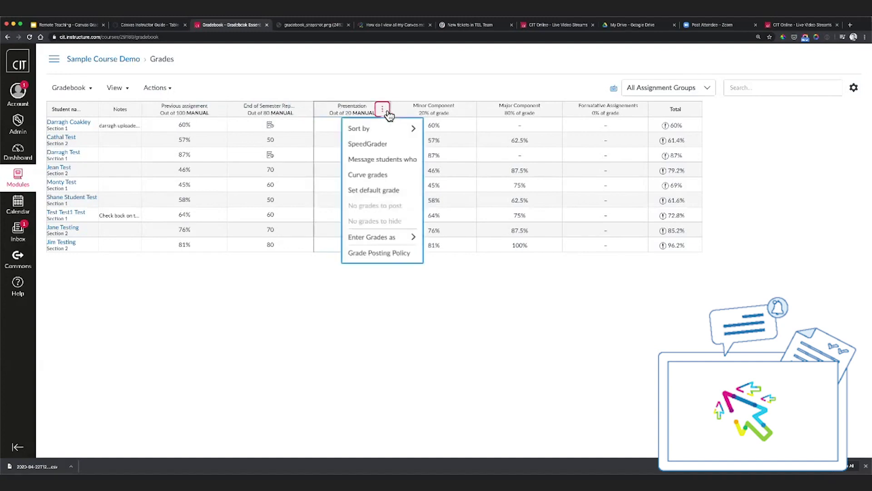
left_click(388, 85)
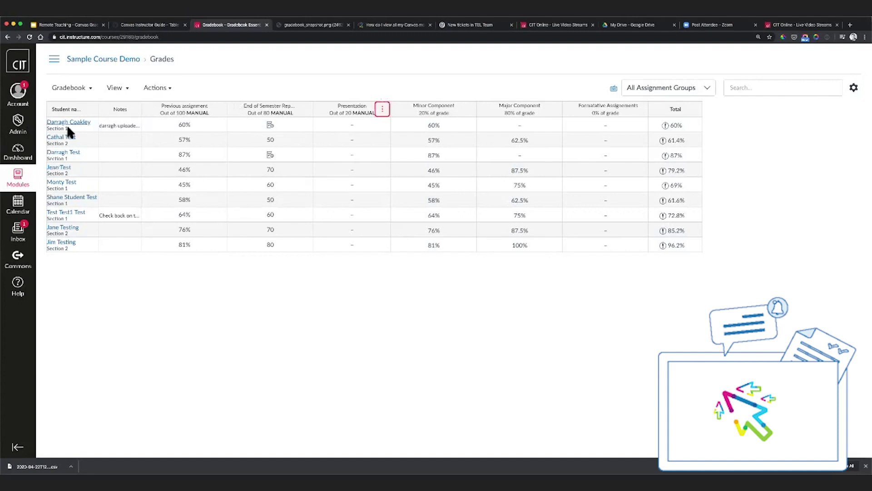
- Open the Sample Course Demo course in student view and inspect the Presentation assignment there
left_click(120, 65)
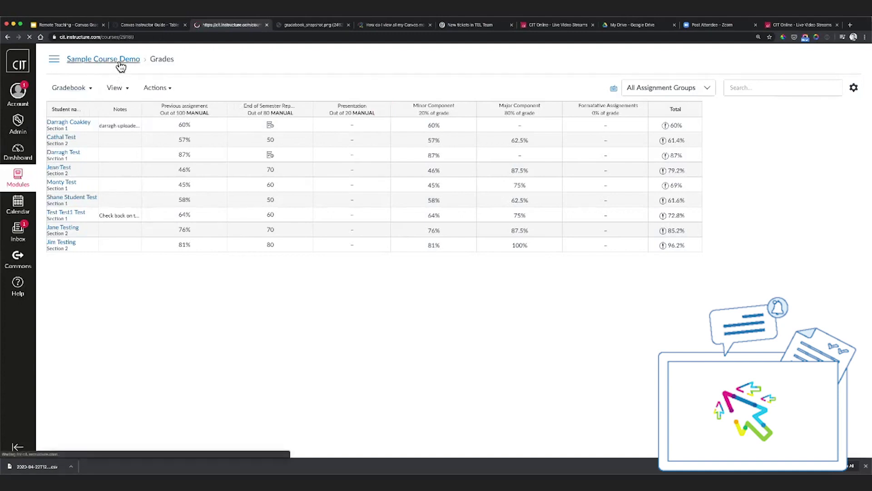
left_click(564, 188)
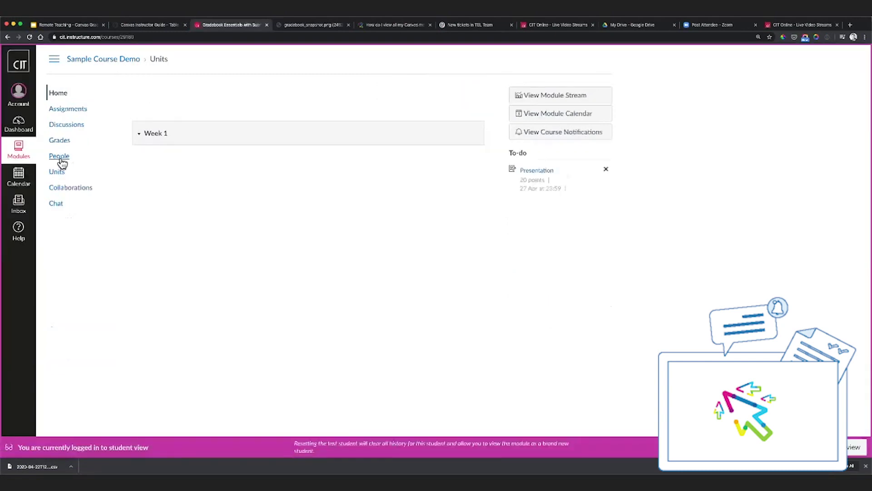
left_click(62, 111)
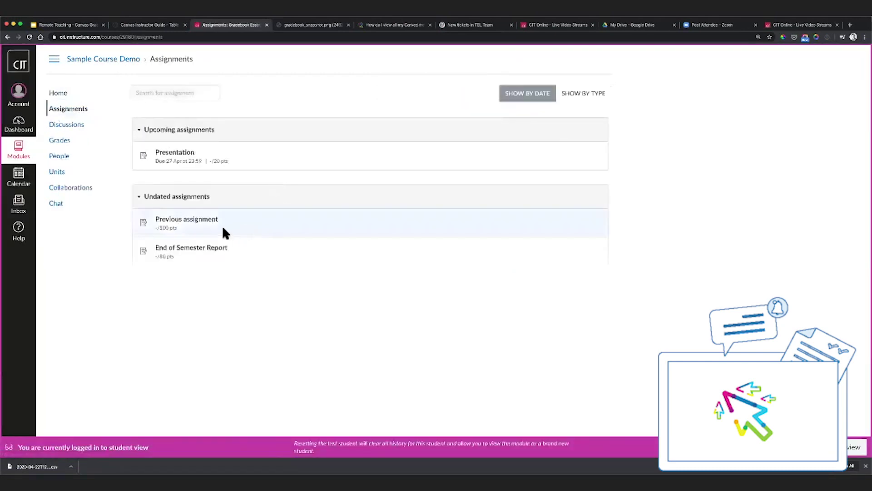
left_click(184, 157)
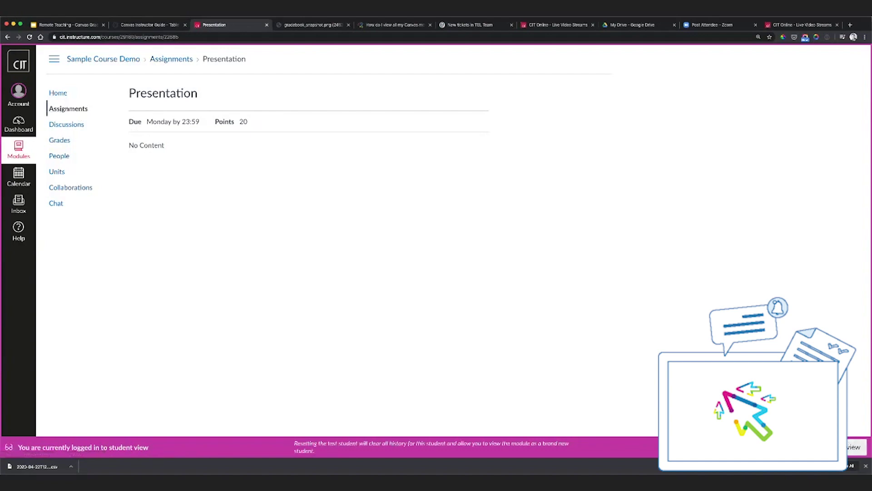
- Leave student view and edit the Presentation assignment, setting its submission type to Online
left_click(859, 446)
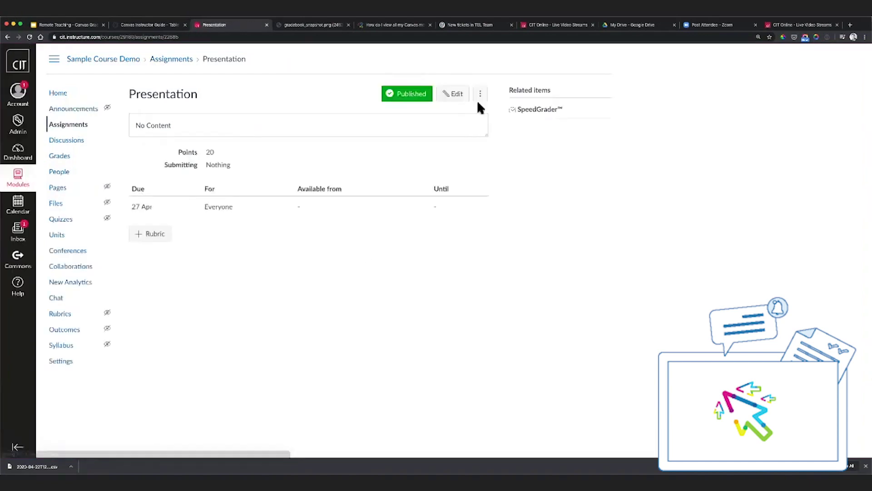
left_click(458, 97)
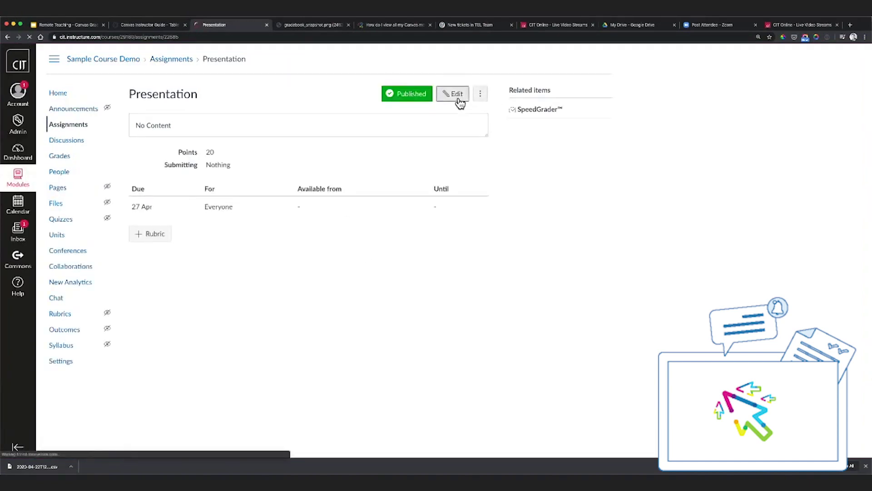
scroll(239, 219, "down", 3)
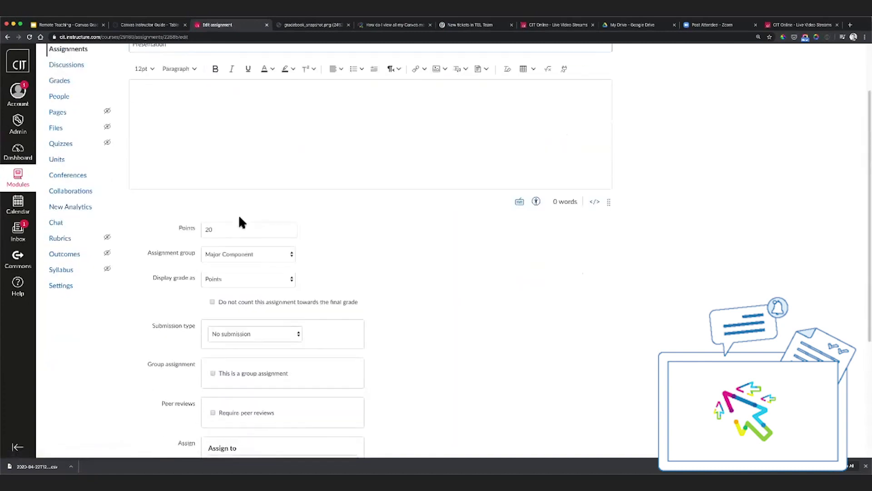
left_click(231, 278)
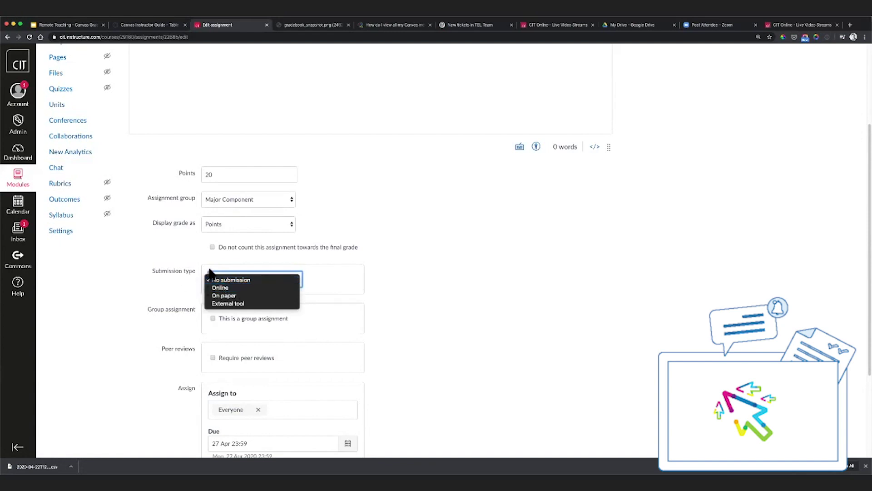
left_click(226, 288)
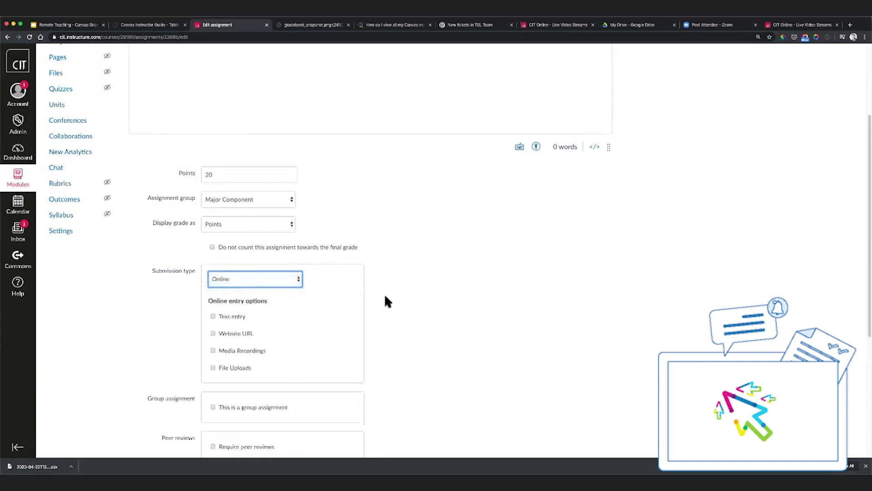
- Allow text entry, website URL, media recordings and file uploads as online entry options, and save the Presentation assignment
left_click(217, 319)
left_click(217, 335)
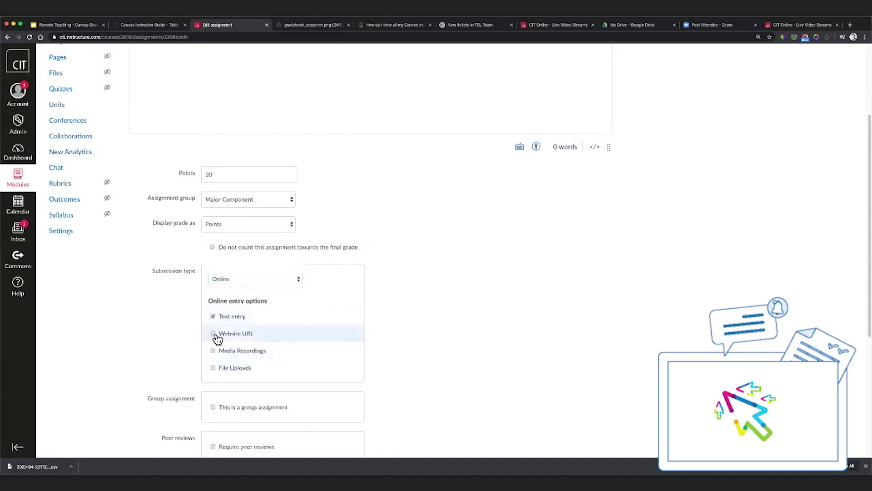
left_click(217, 353)
left_click(217, 369)
scroll(477, 376, "down", 5)
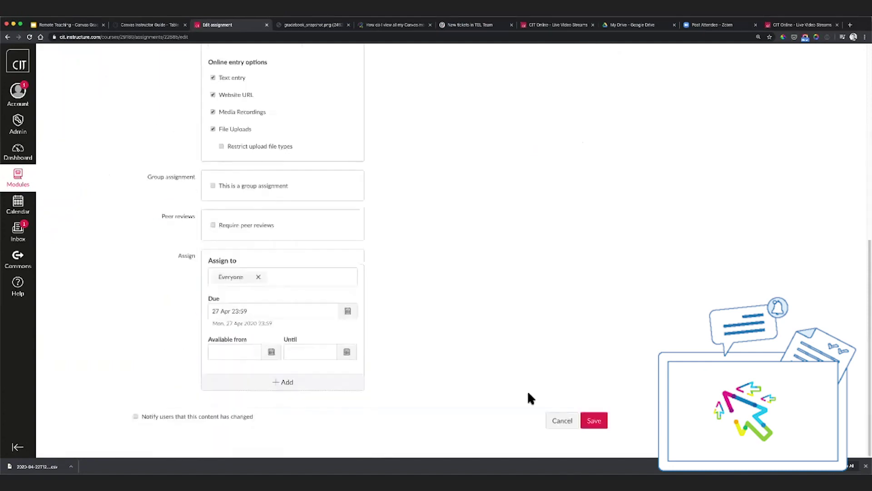
left_click(590, 420)
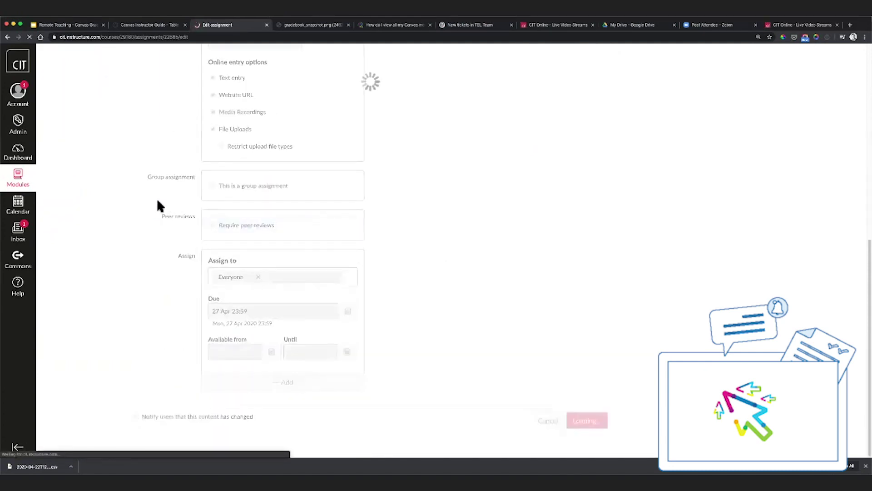
- Open the Presentation assignment from the Sample Course Demo assignments list in student view
left_click(59, 92)
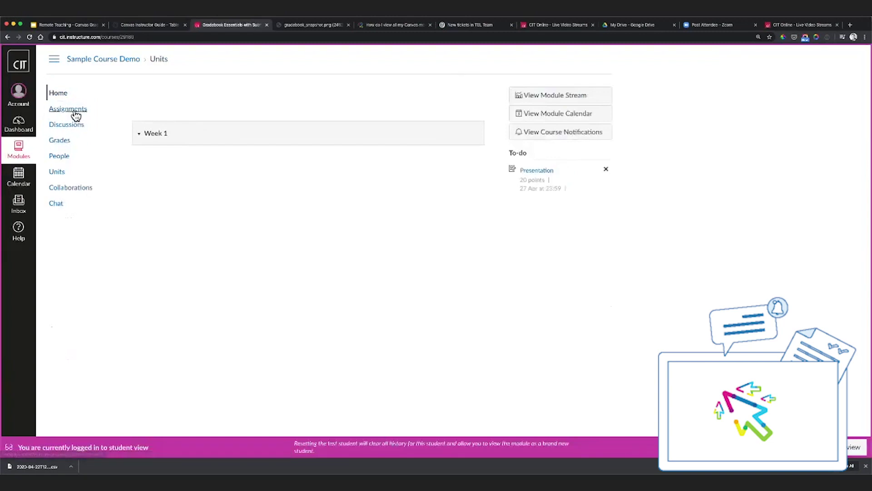
left_click(72, 111)
left_click(190, 157)
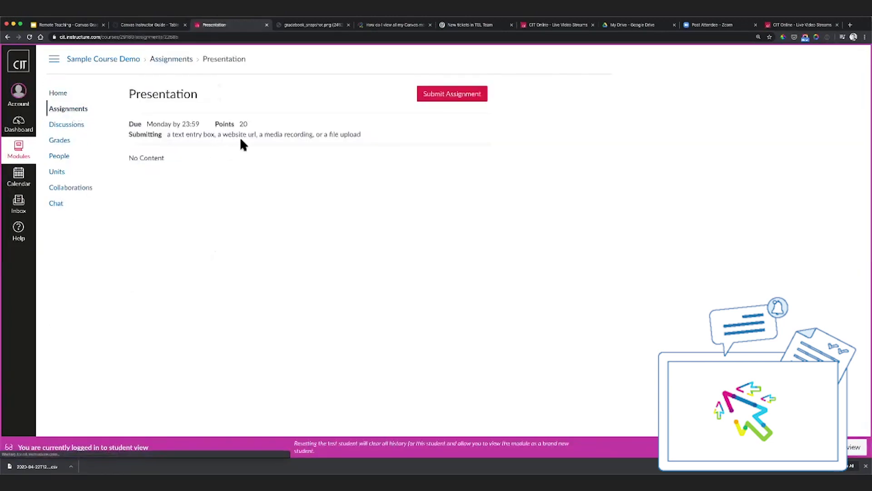
- Submit the Presentation assignment as the test student with the text entry "Presentation attached. Thank you."
left_click(464, 94)
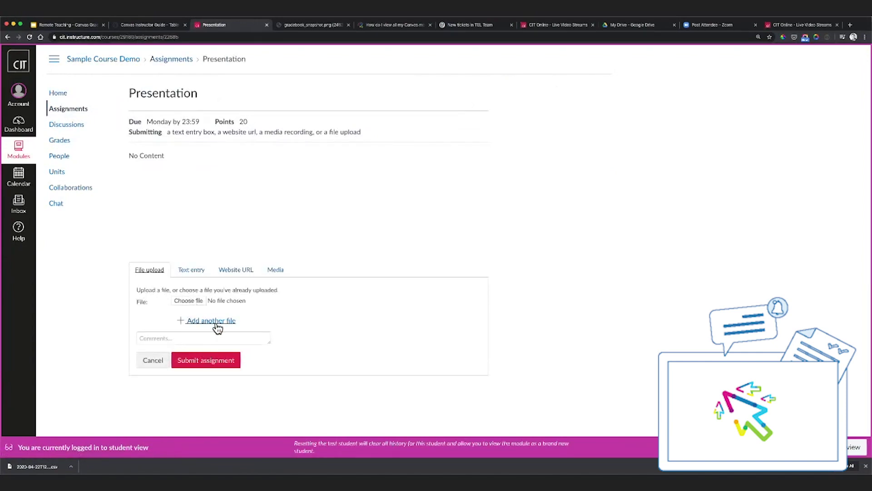
left_click(191, 270)
left_click(175, 331)
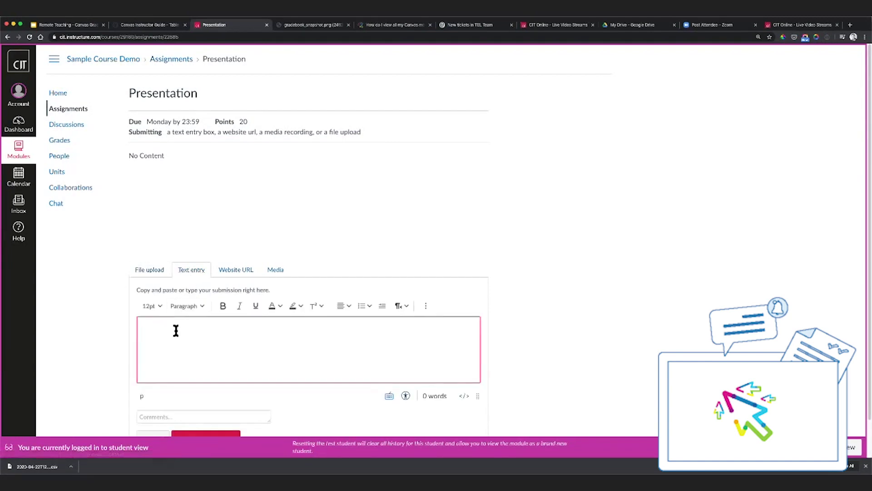
type("Presentation attached. Thank you.")
scroll(209, 352, "down", 1)
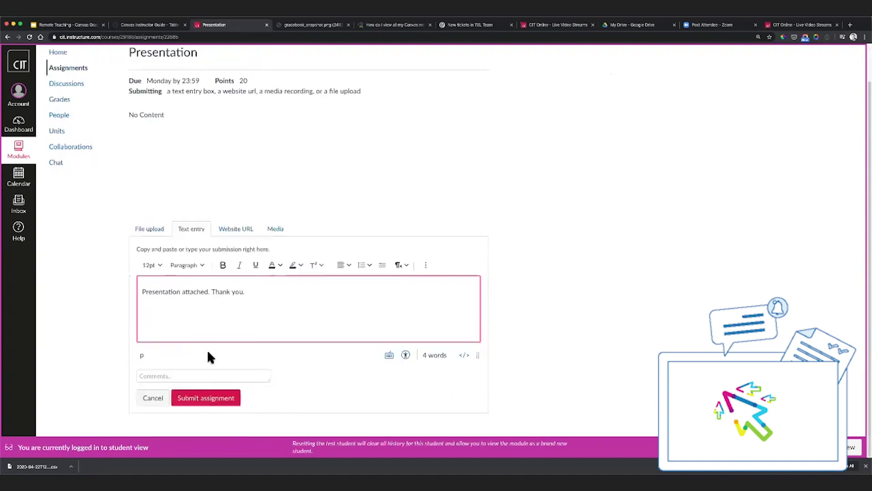
left_click(210, 402)
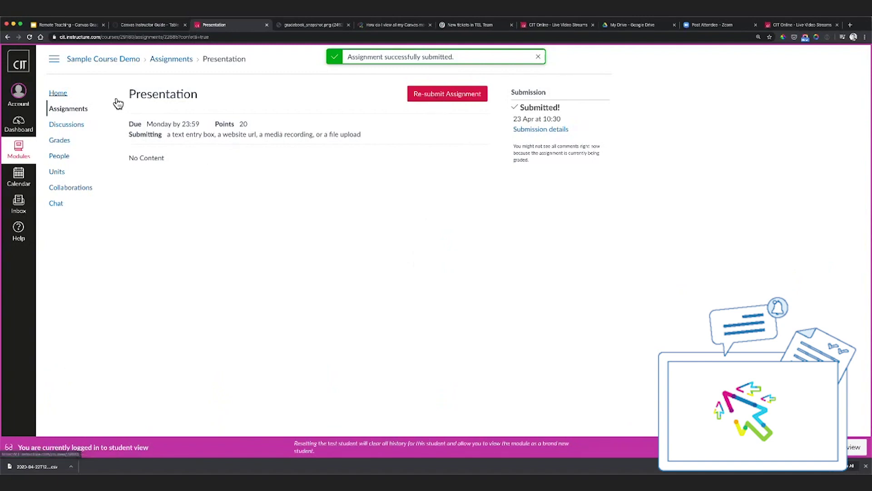
- Leave student view and check the test student's Presentation submission and that column's options in the course gradebook
left_click(829, 447)
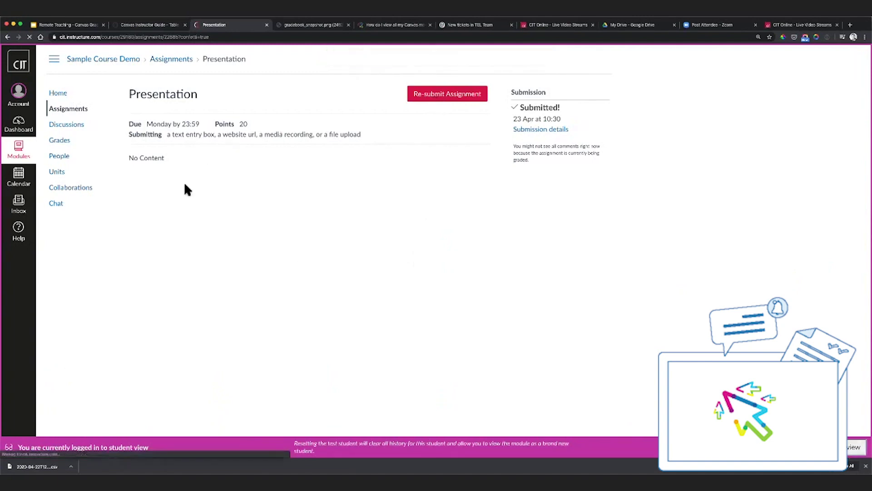
left_click(62, 156)
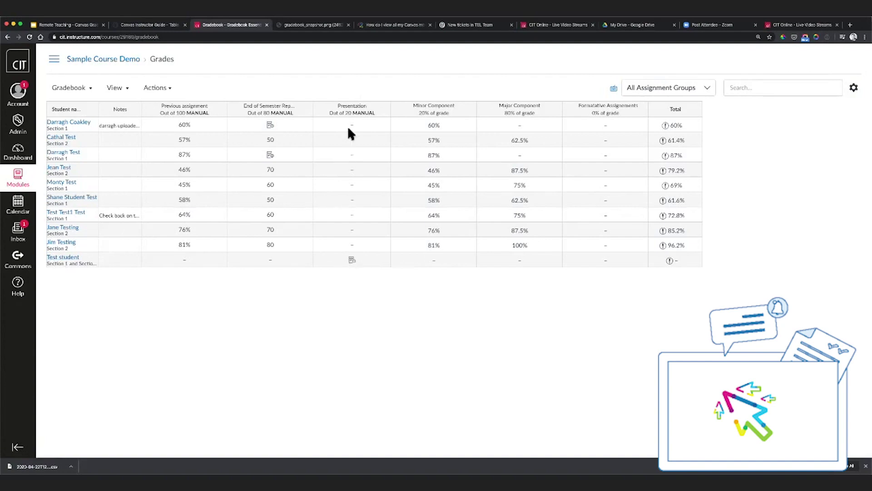
left_click(370, 266)
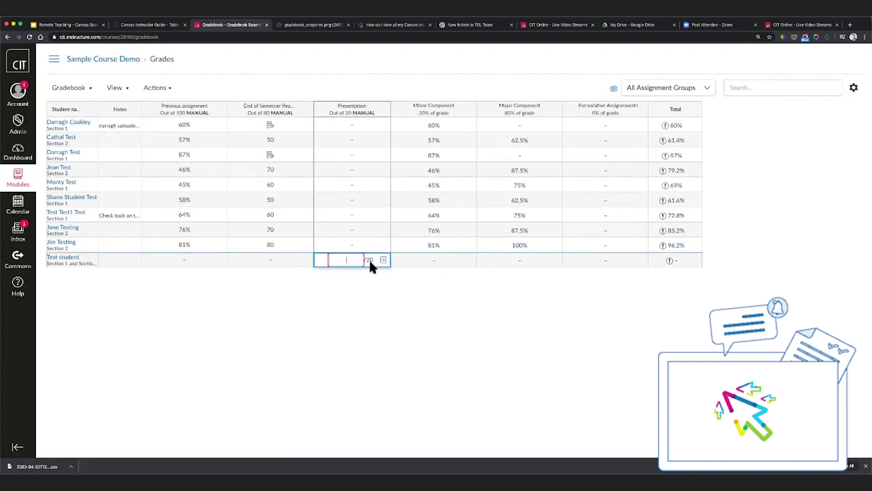
left_click(349, 284)
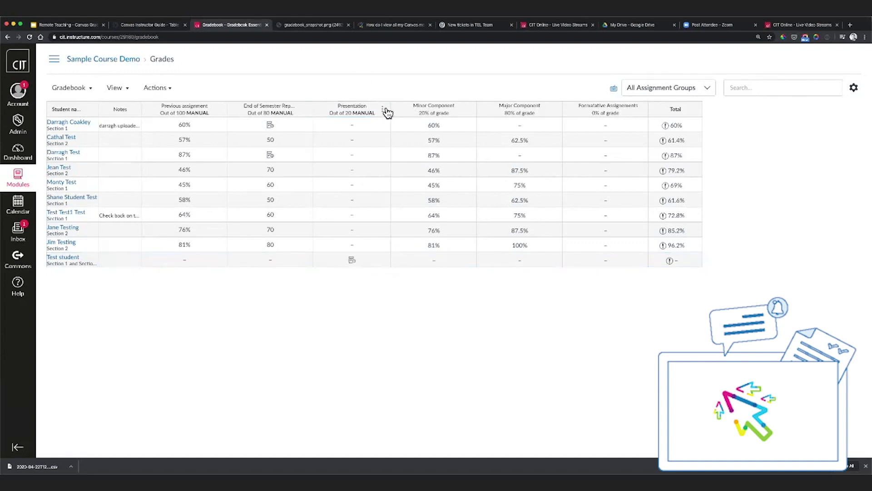
left_click(386, 112)
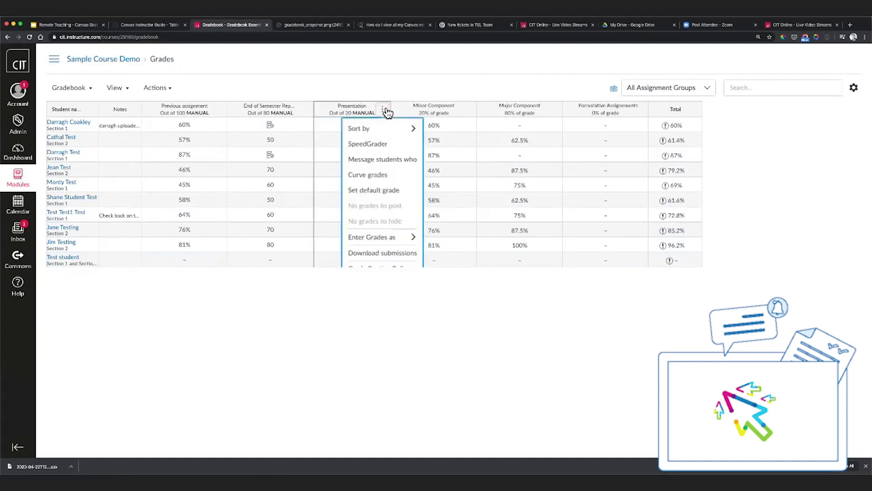
left_click(384, 69)
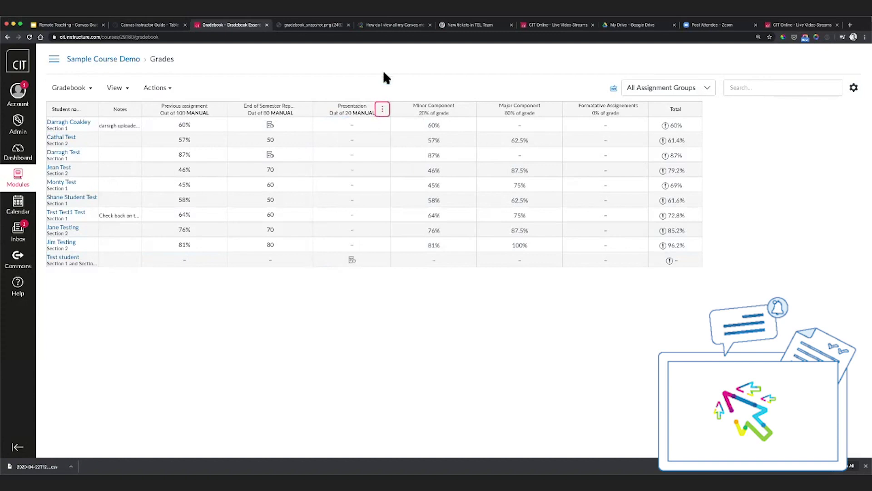
- Enter a grade of 80 for the test student in the Presentation column
left_click(352, 260)
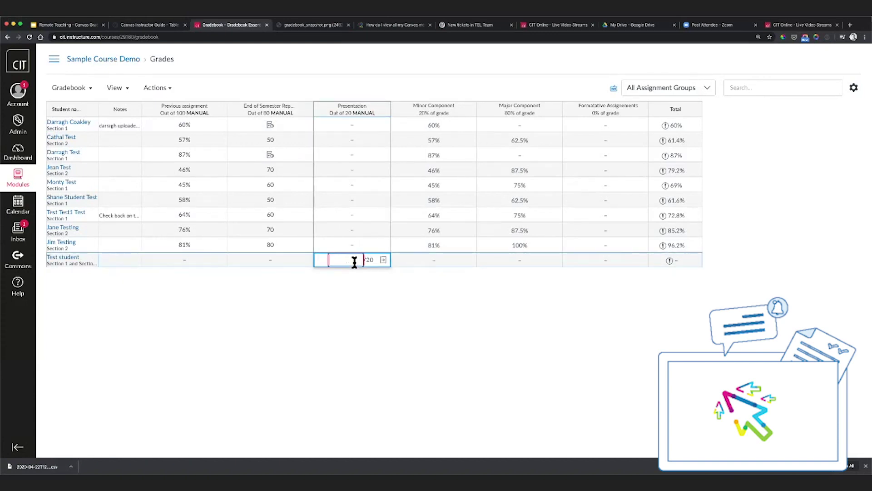
type("80")
left_click(420, 287)
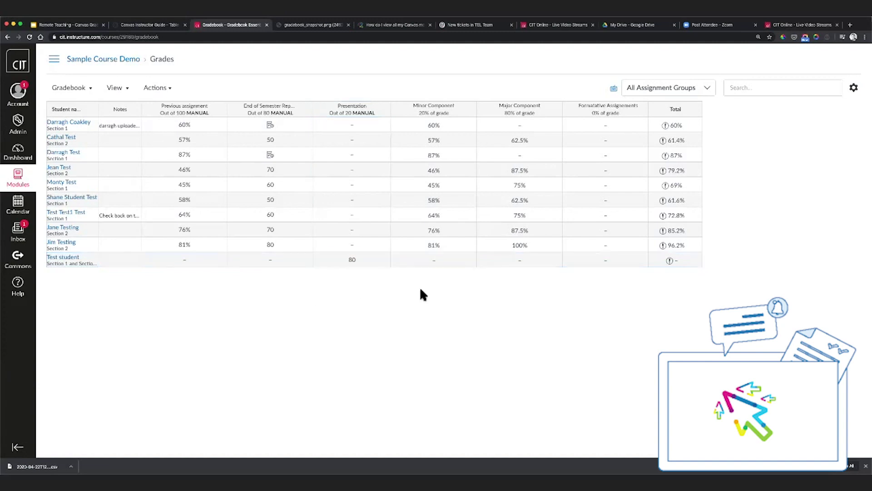
- Examine the Presentation column's options for posting and hiding grades
left_click(382, 110)
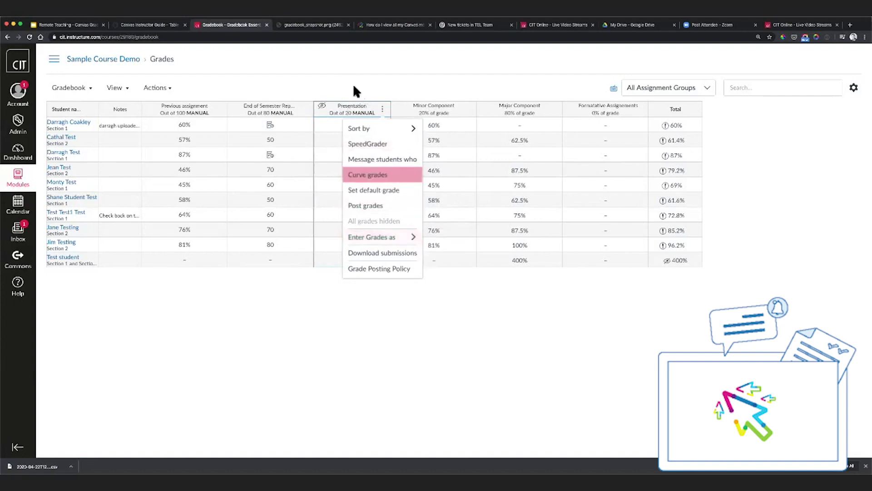
key("Escape")
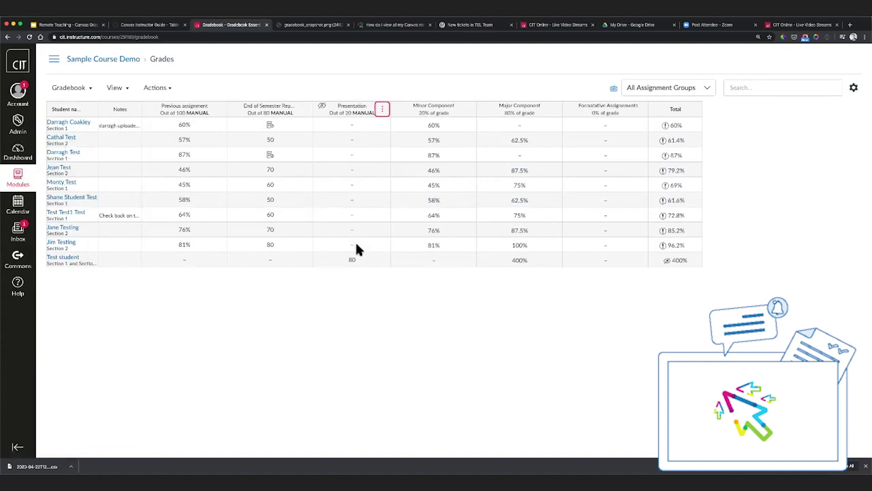
left_click(382, 110)
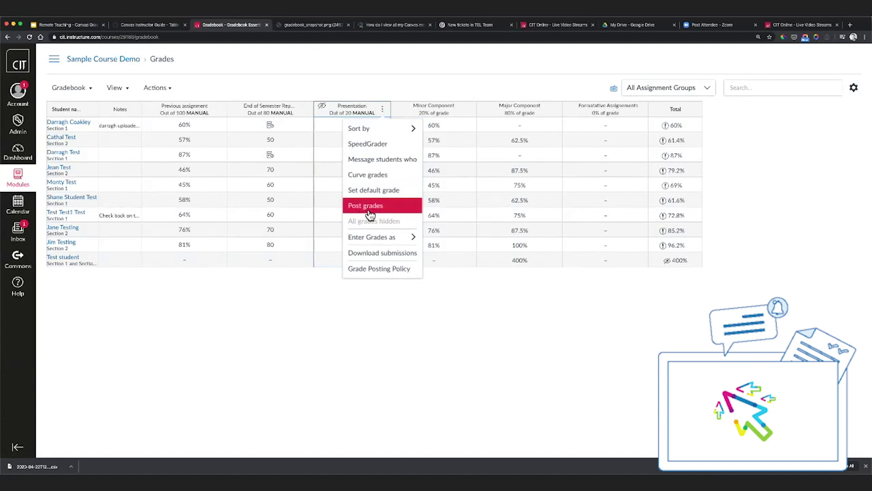
left_click(352, 88)
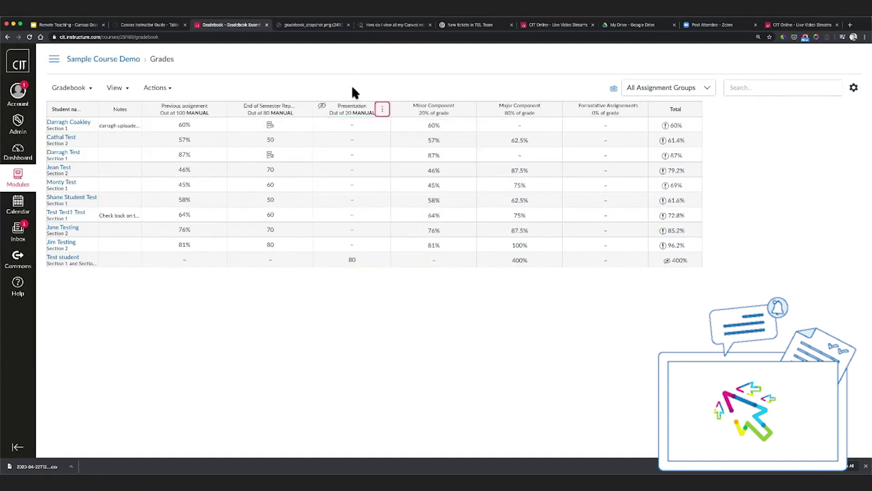
left_click(368, 306)
- Open the test student's Presentation grade details and set the grade to 65
left_click(383, 260)
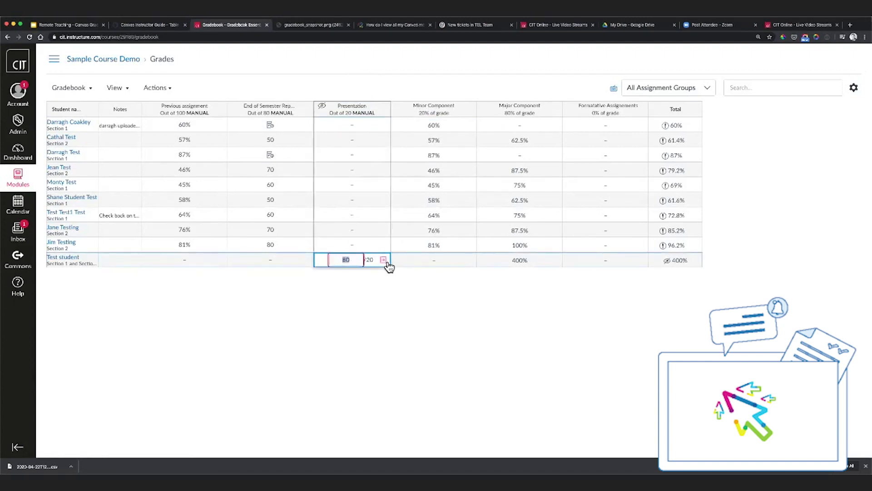
left_click(383, 259)
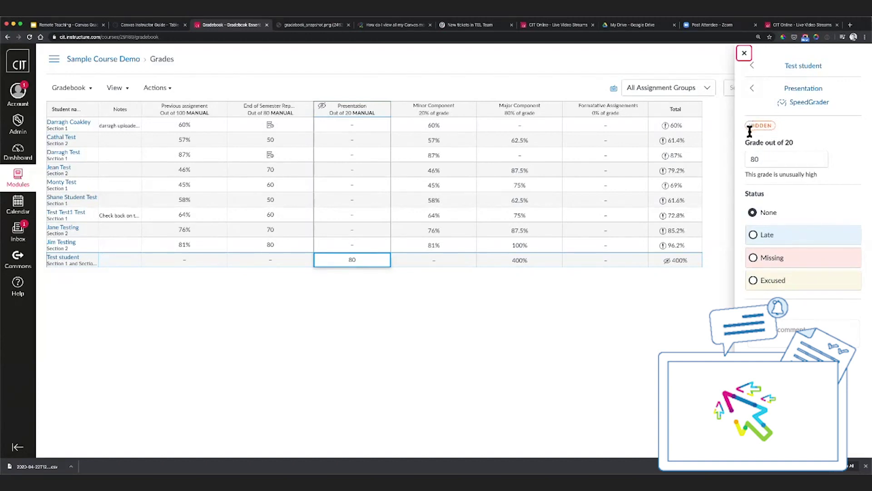
left_click(775, 162)
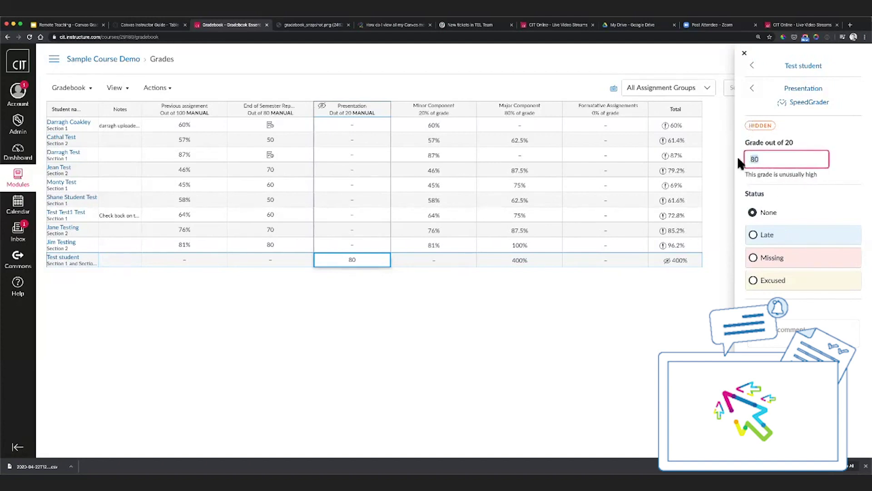
type("65")
left_click(854, 140)
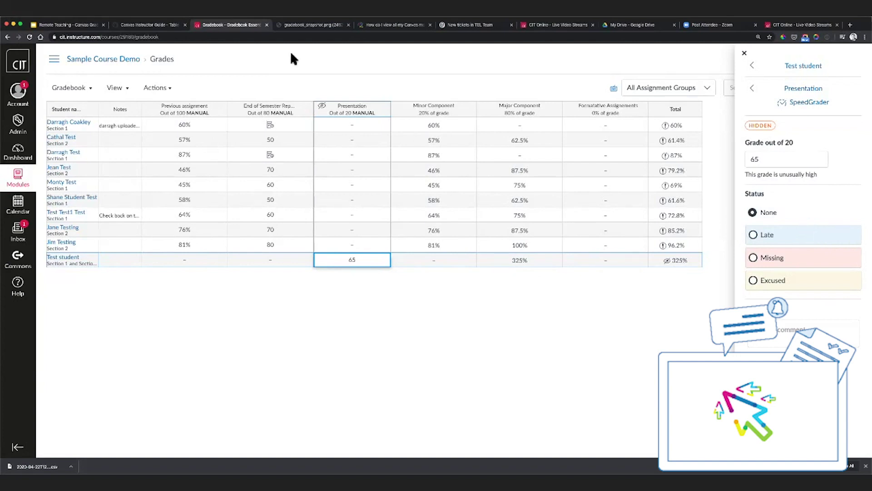
- Examine the sample gradebook in gradebook_snapshot.png, and return to the comment box in the test student's grade details
left_click(307, 25)
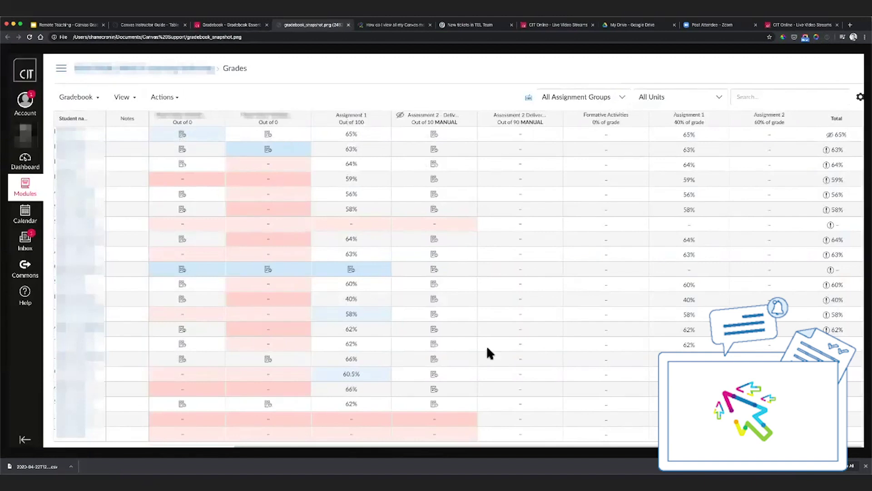
left_click(228, 25)
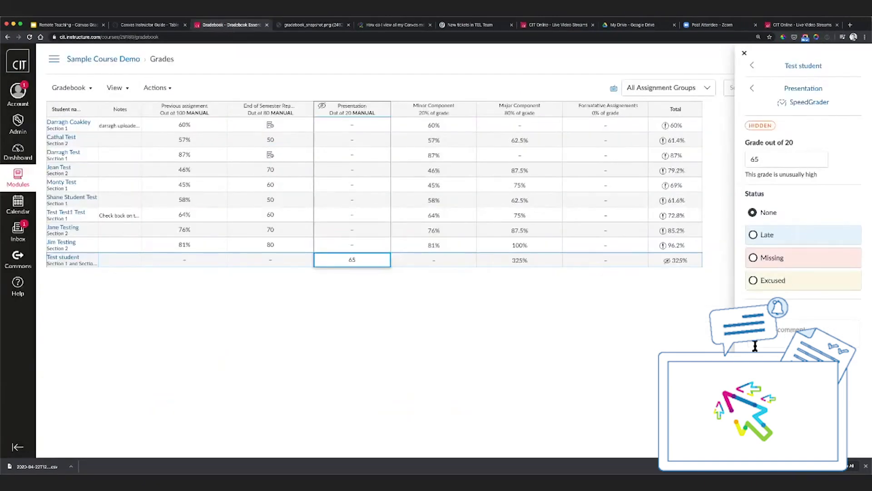
left_click(771, 341)
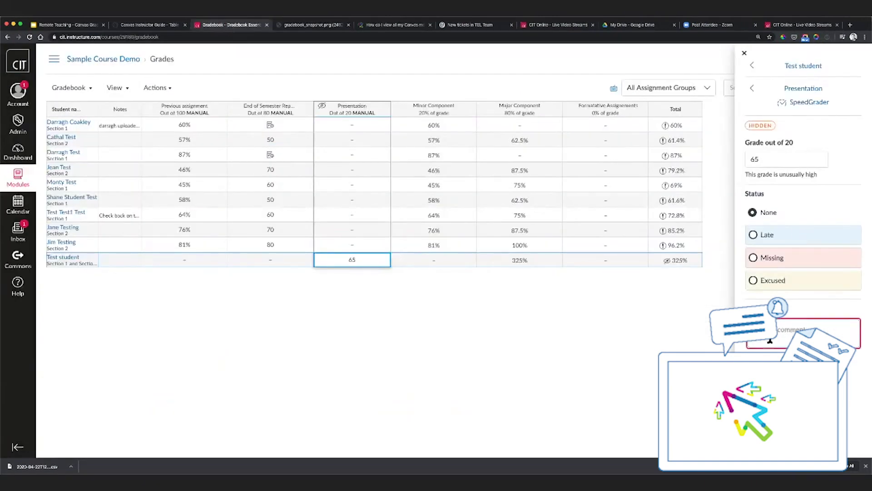
- Inspect the test student's Presentation submission in SpeedGrader with its comment and file attachment options, and return to the gradebook
left_click(809, 105)
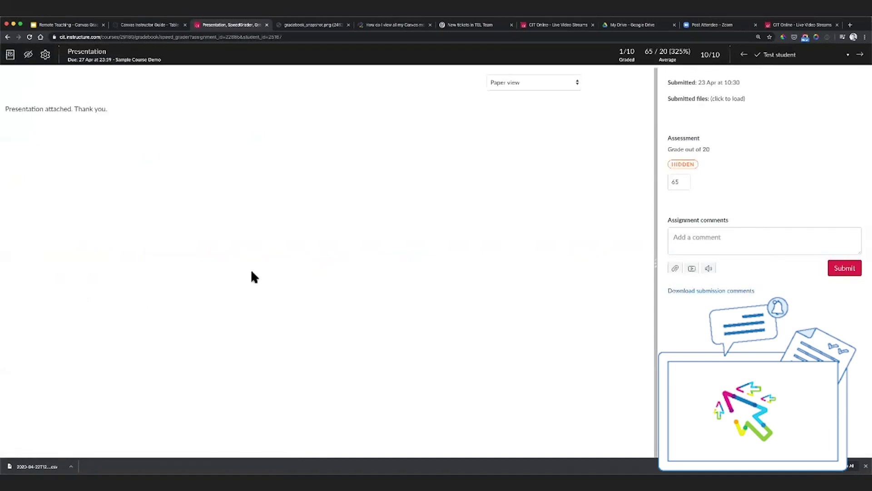
left_click(697, 240)
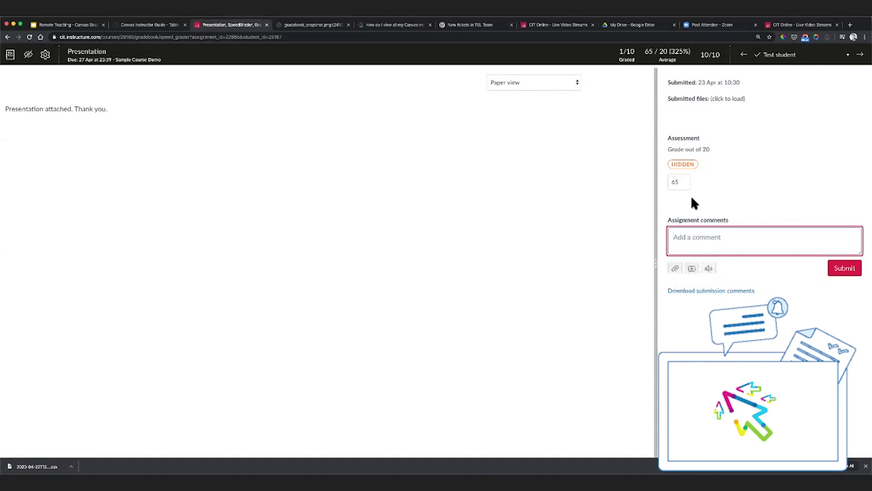
left_click(676, 269)
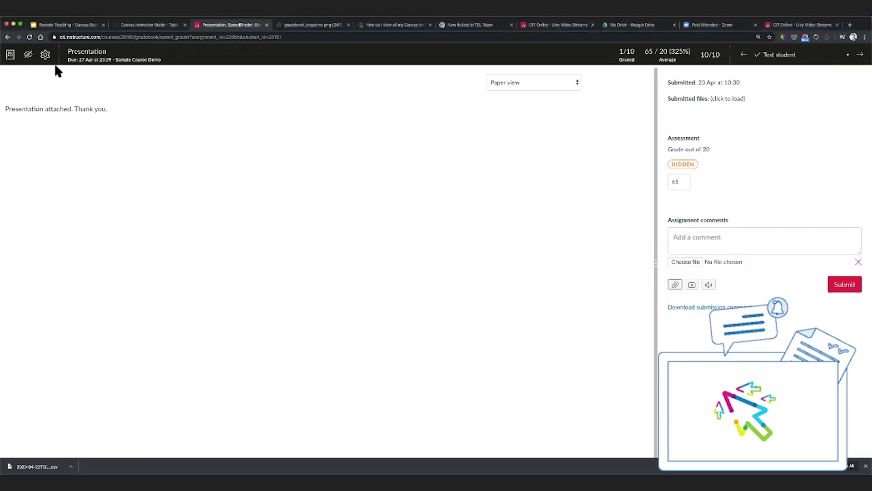
left_click(10, 55)
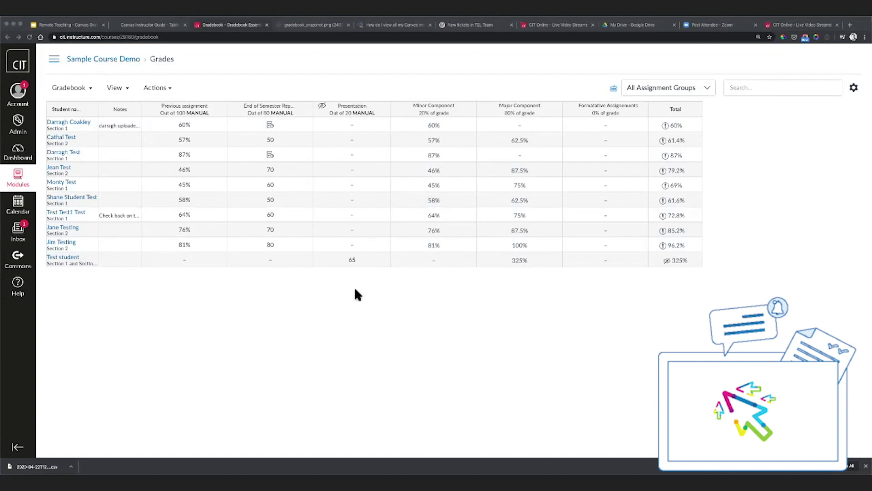
- Compare the options offered by the Presentation column with those of the Minor Component group column
left_click(357, 305)
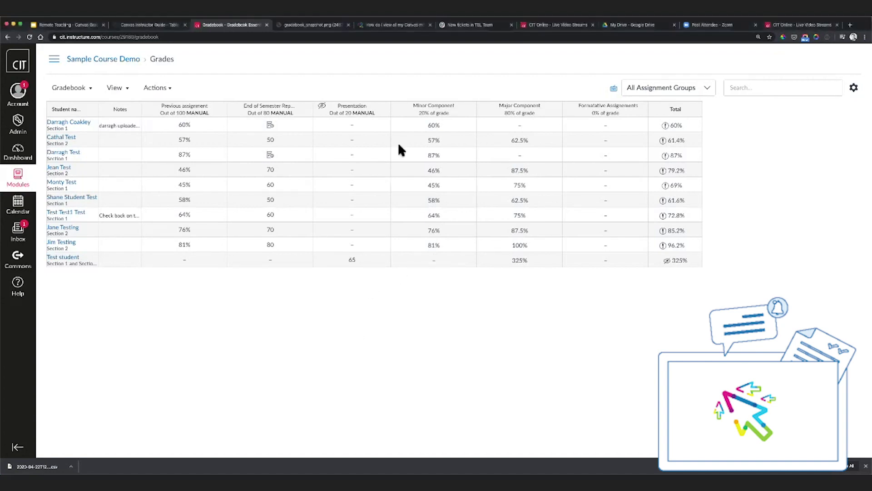
left_click(472, 112)
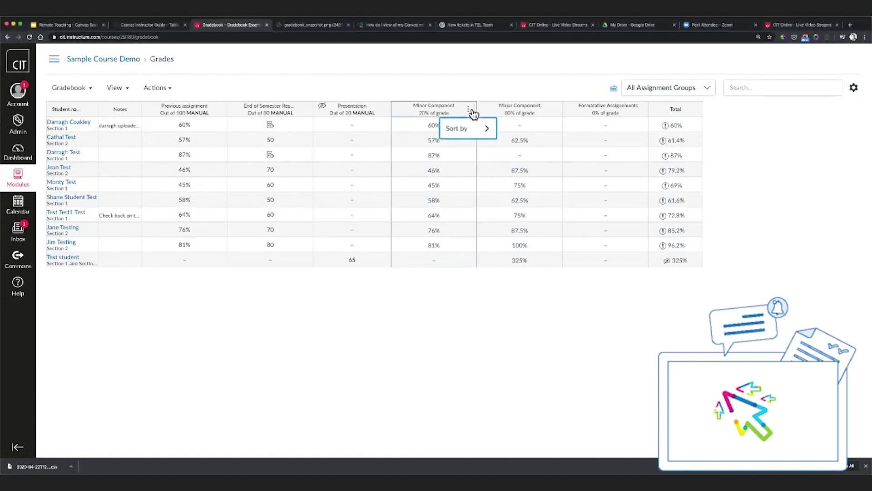
left_click(383, 90)
left_click(384, 109)
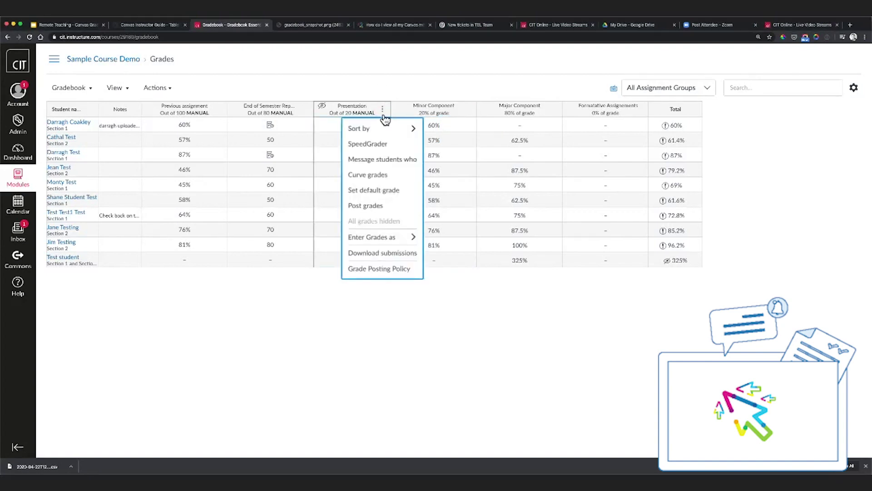
left_click(618, 338)
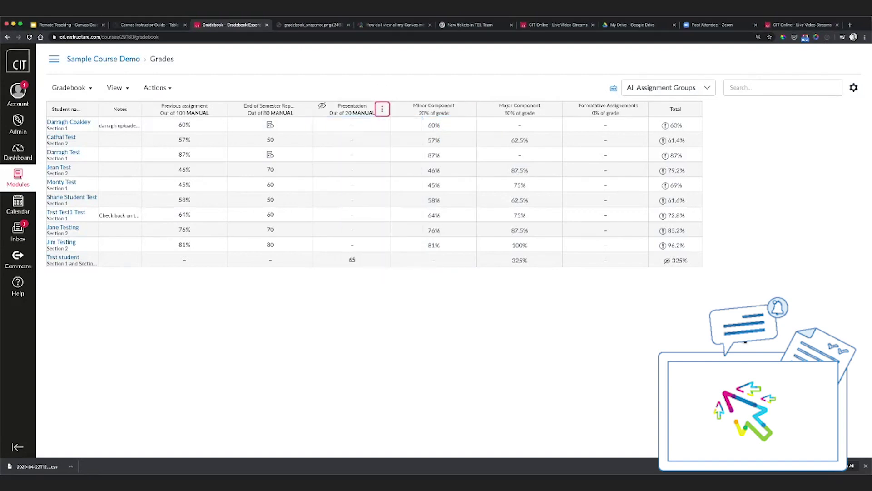
left_click(580, 286)
left_click(468, 109)
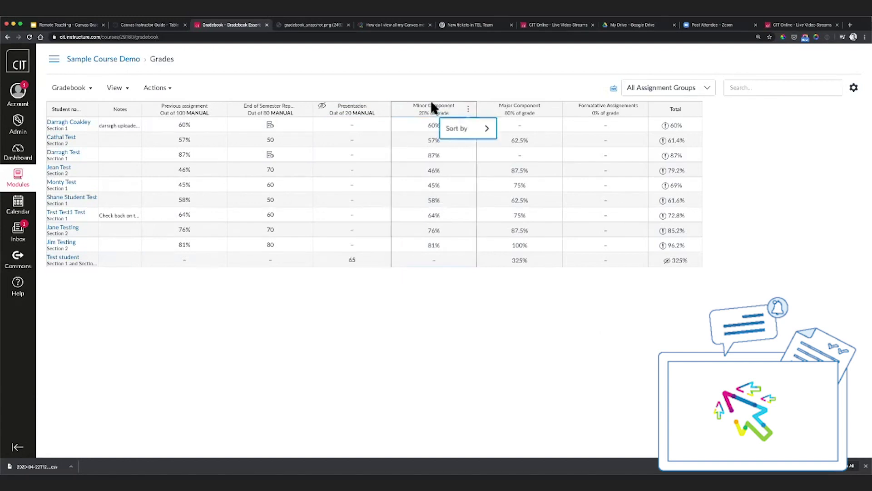
left_click(384, 93)
left_click(382, 109)
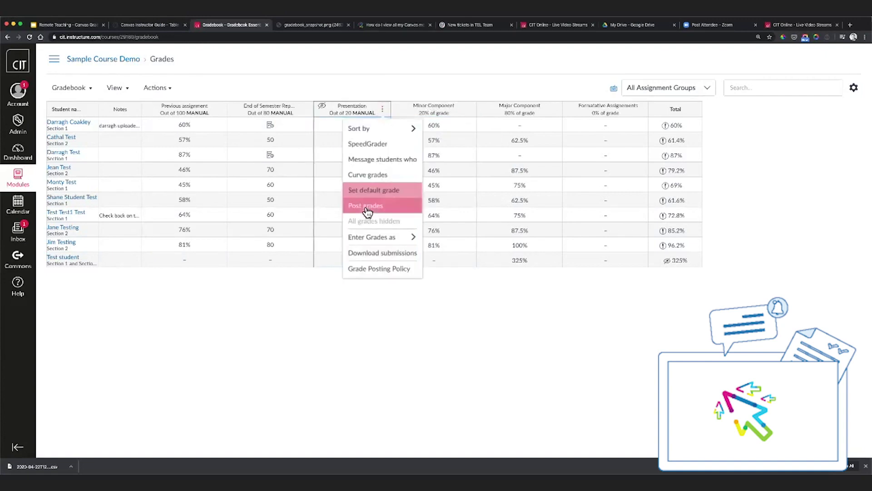